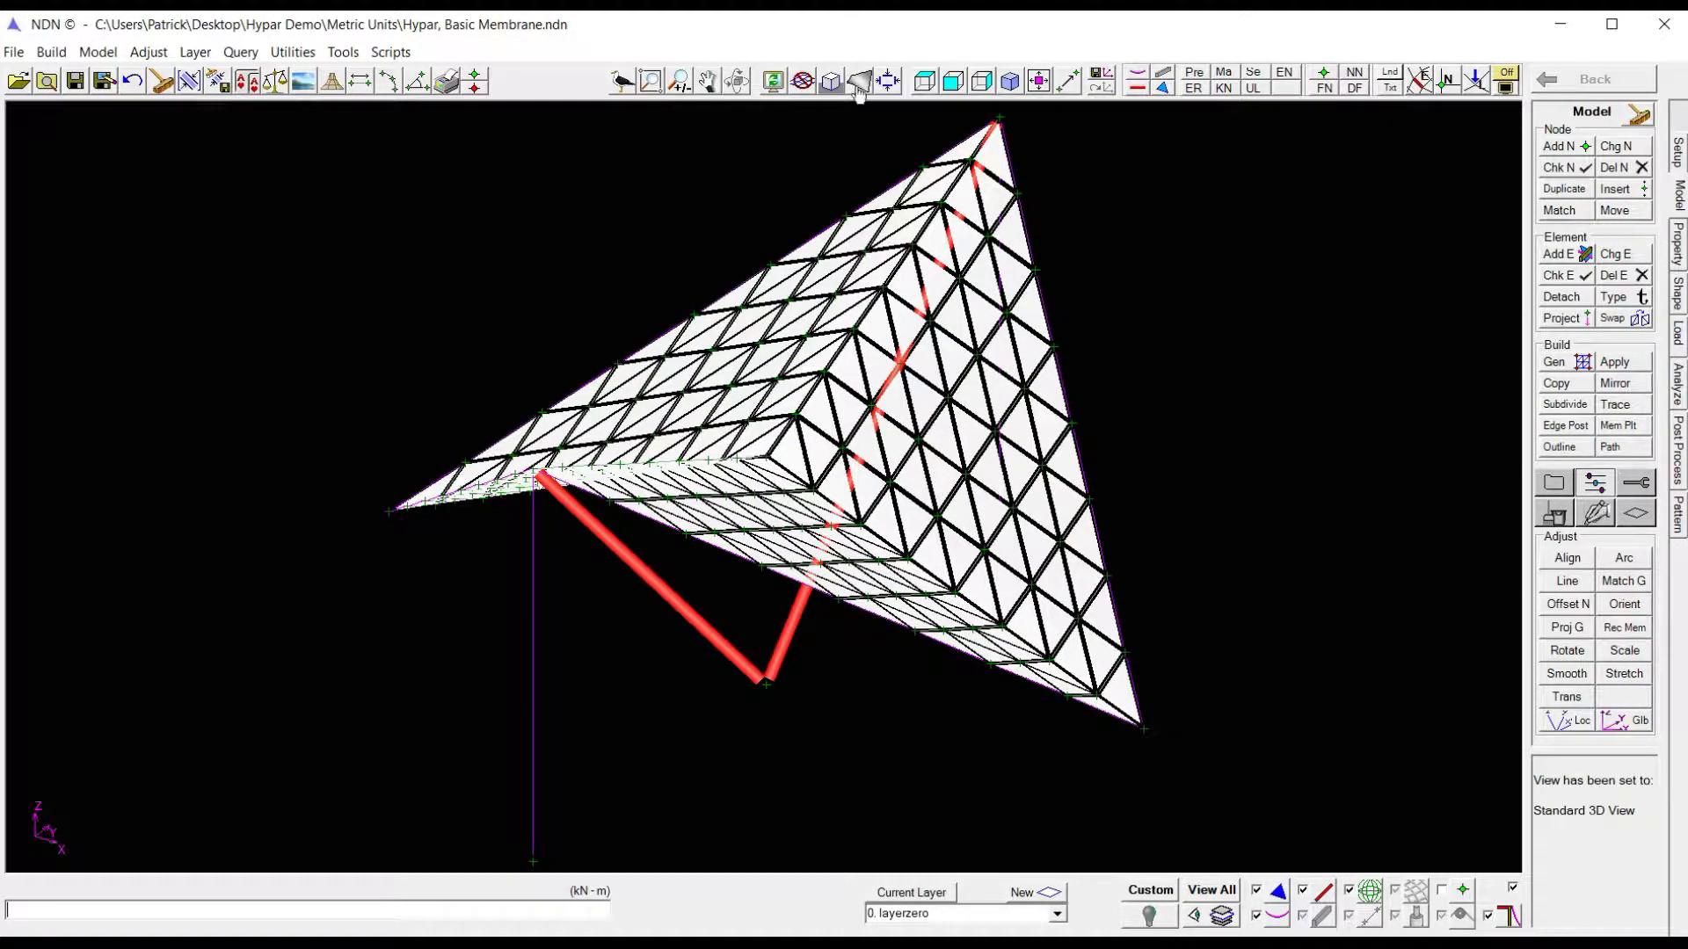
- Switch the model to an unshaded wireframe display and create a layer named "Fixed Nodes" in the layer control
click(860, 82)
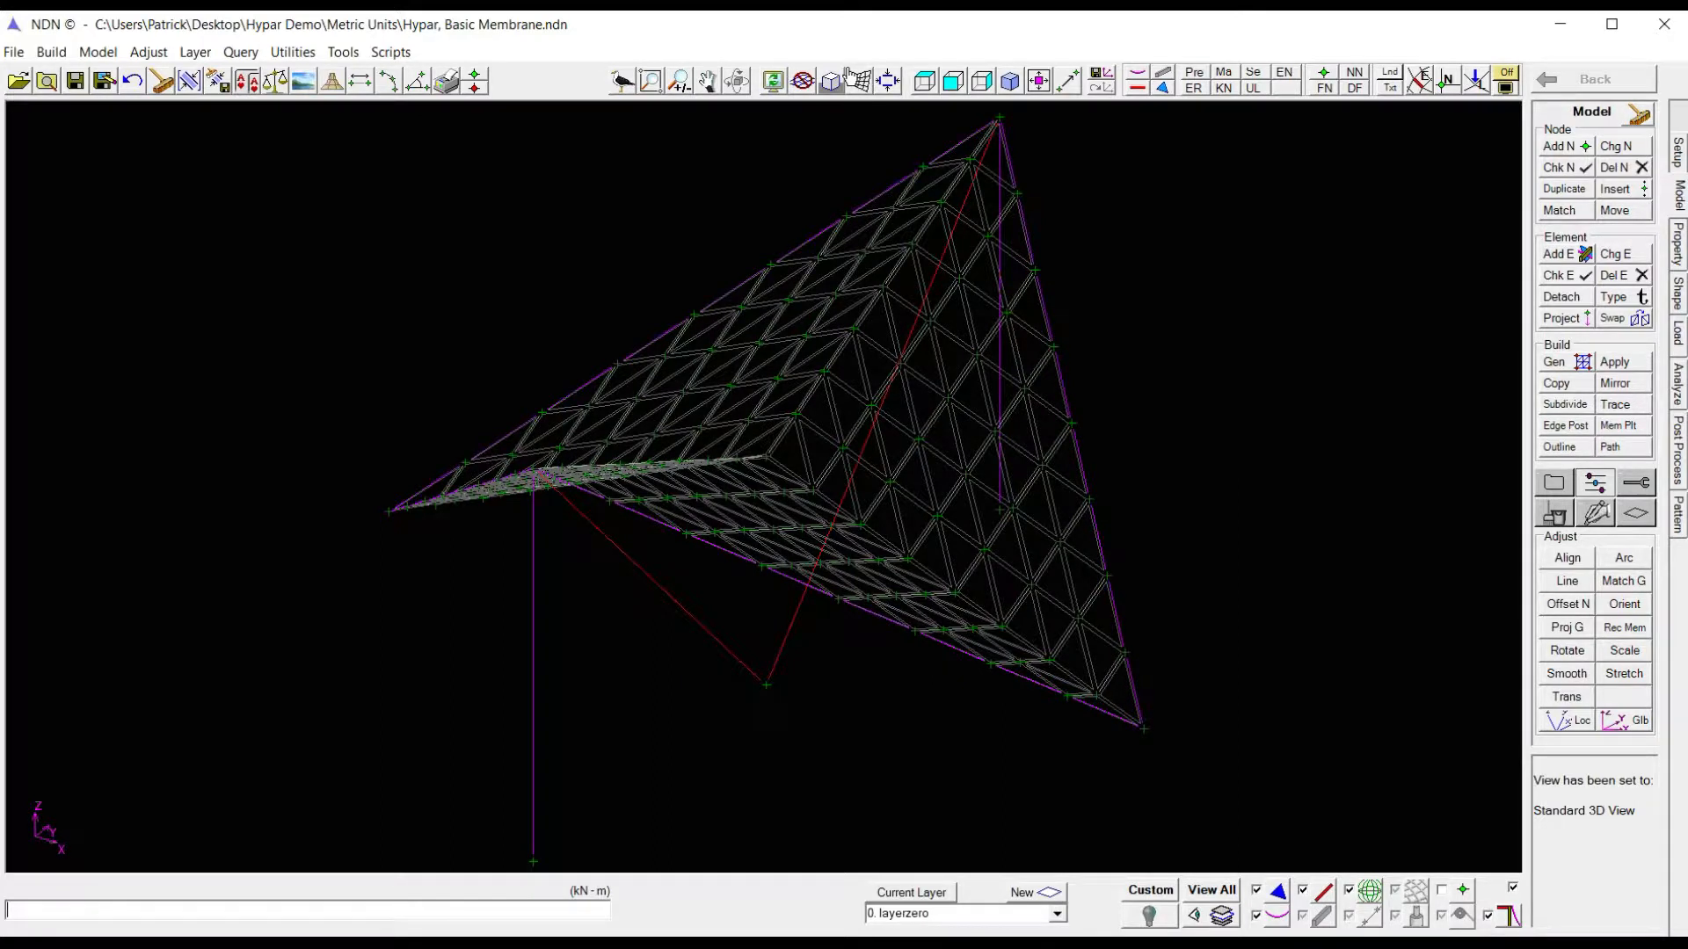
click(1635, 517)
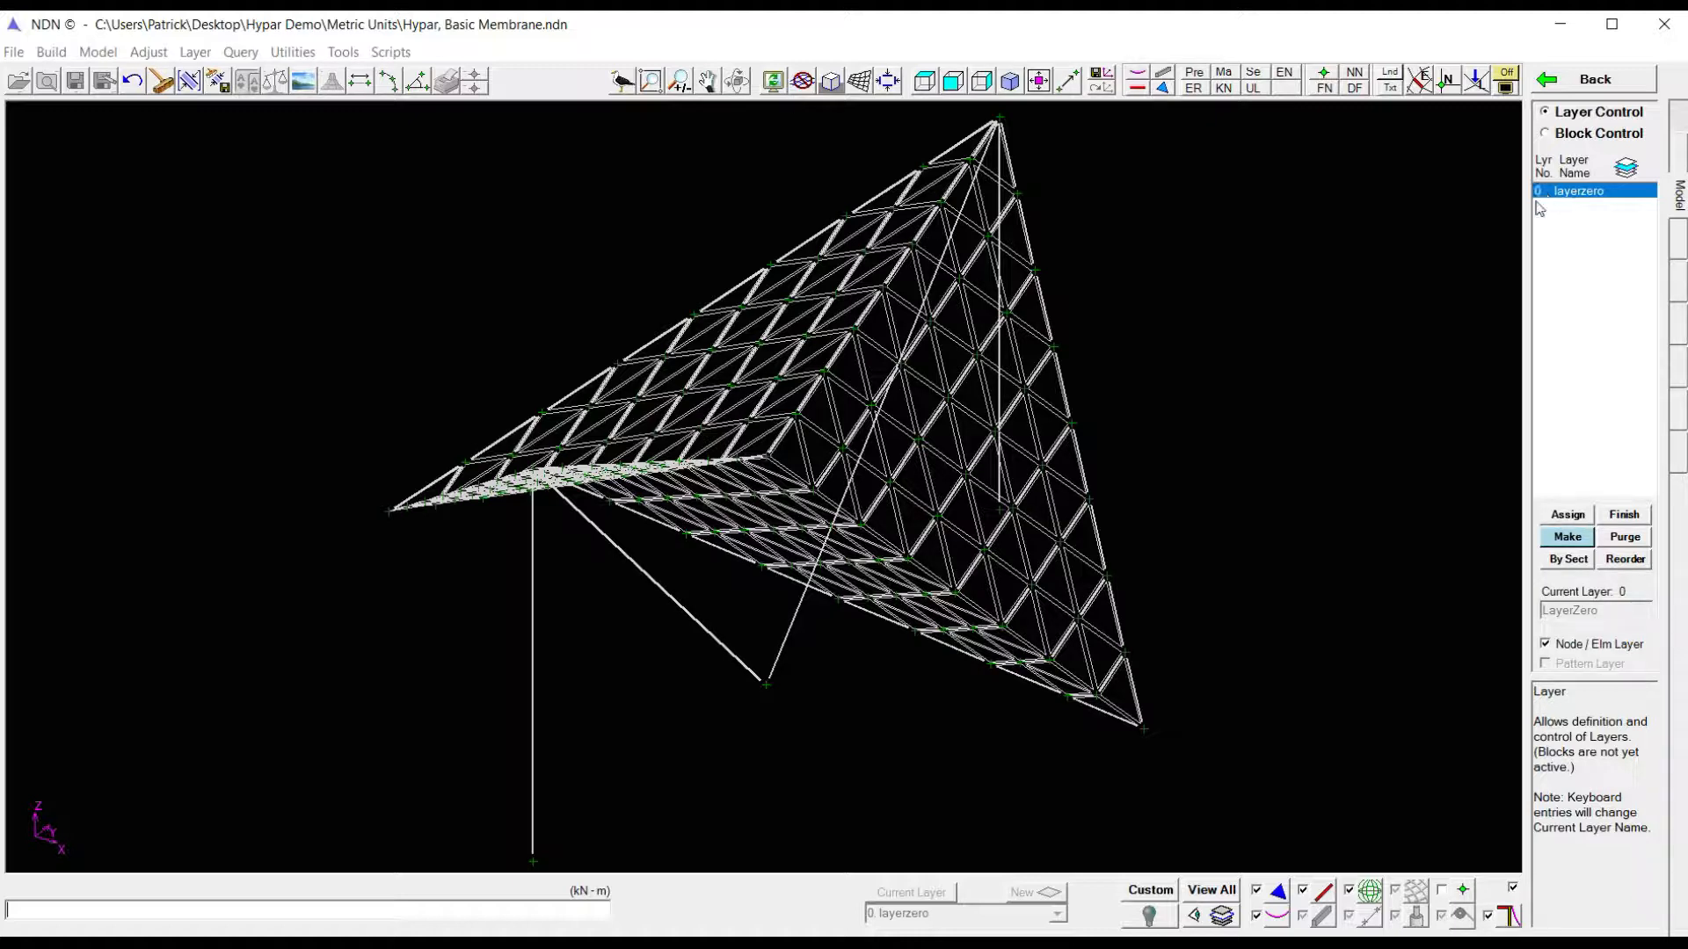
click(1568, 537)
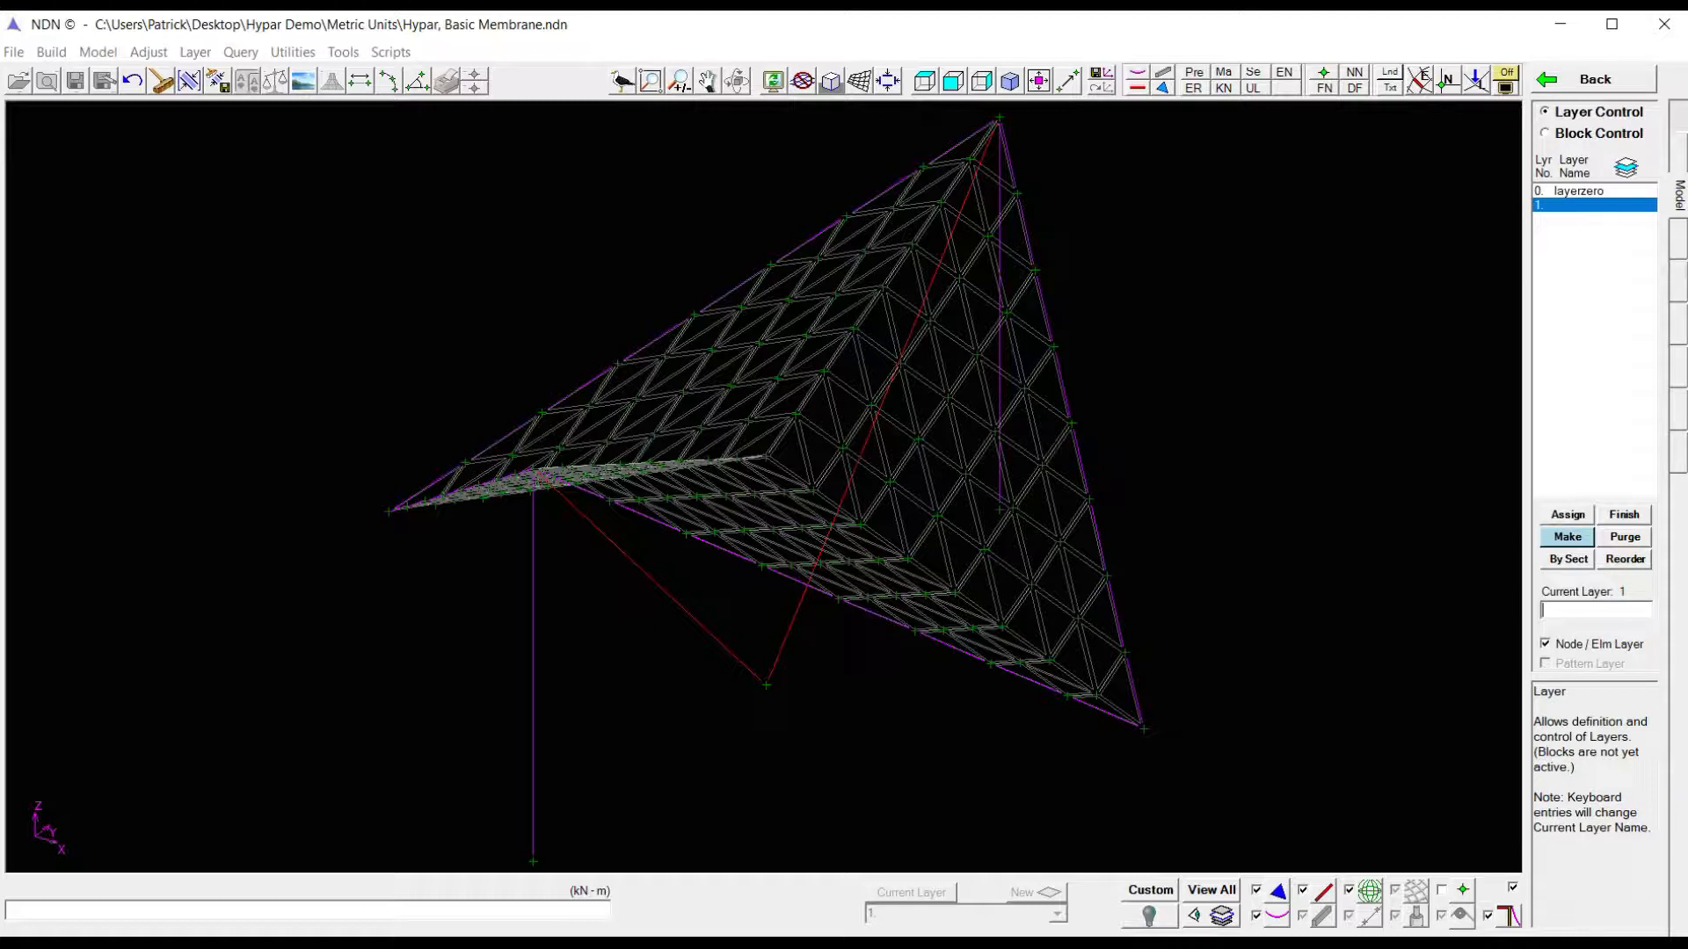
text(Fixe)
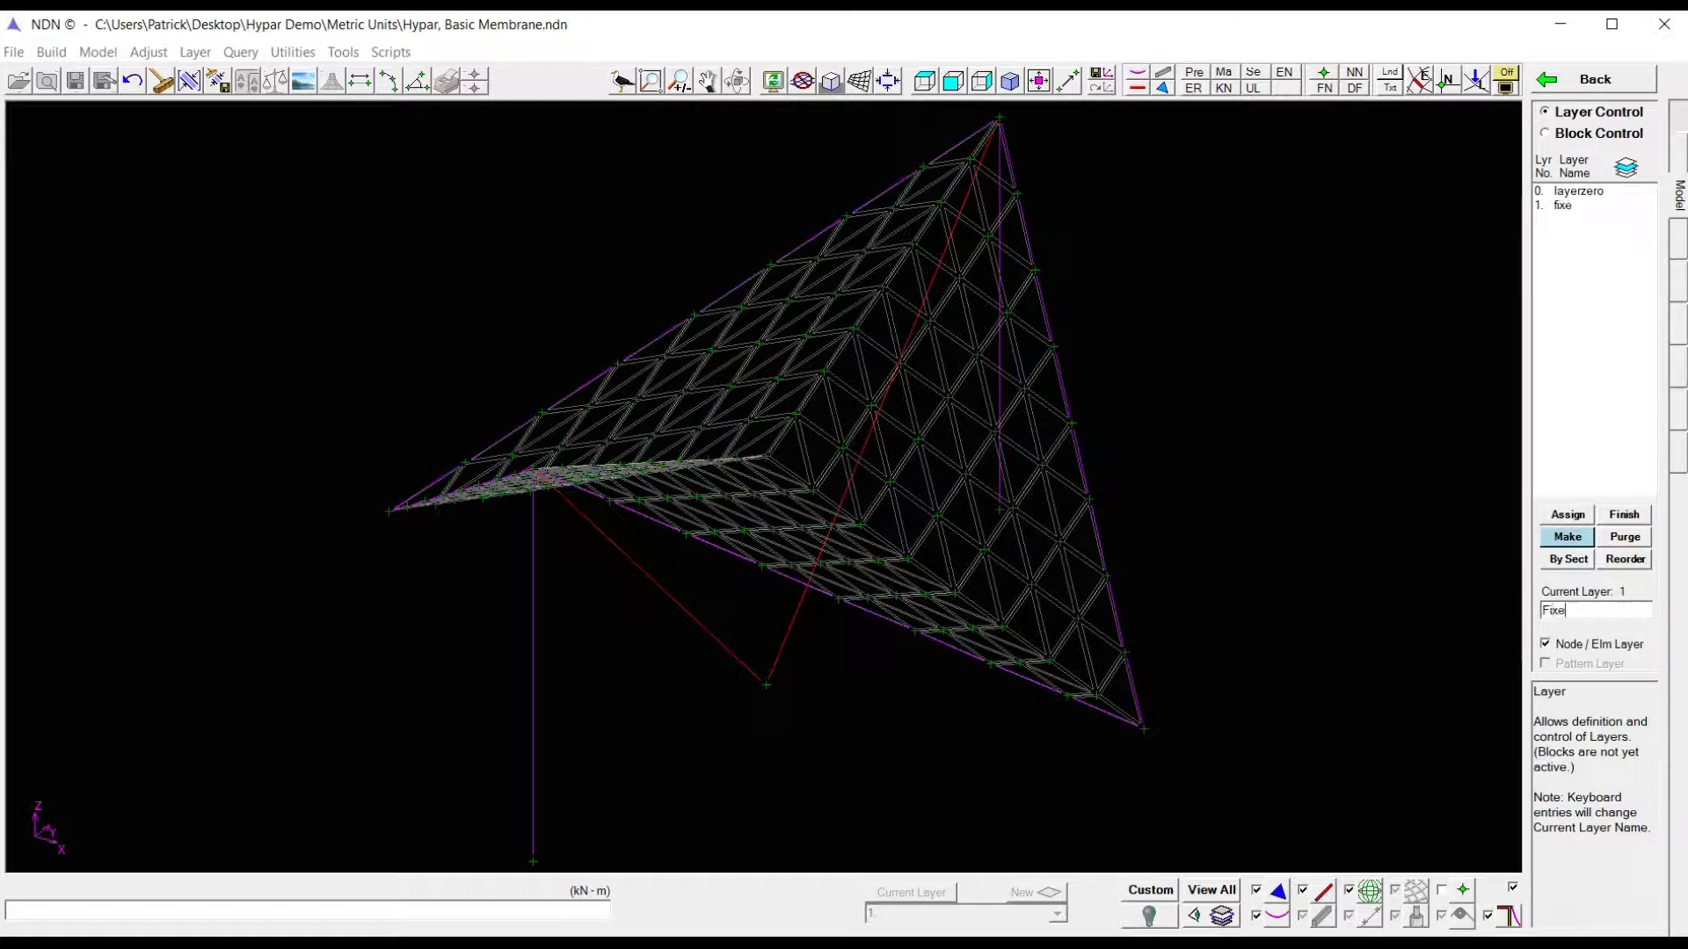
text(d Nodes)
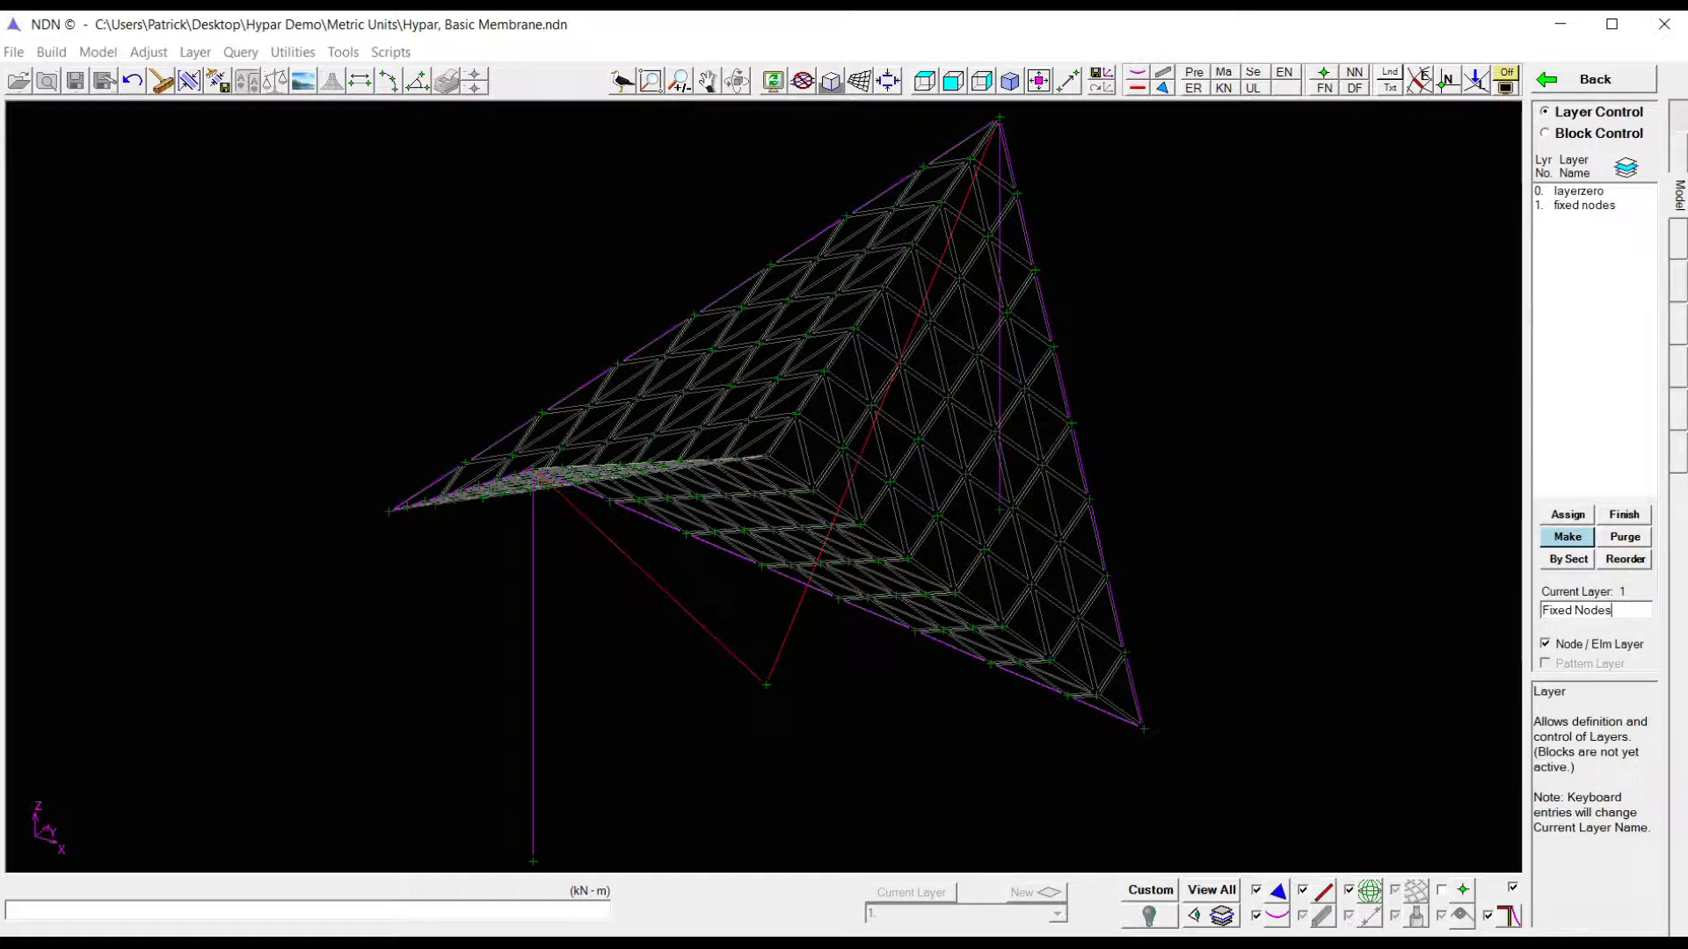
key(Return)
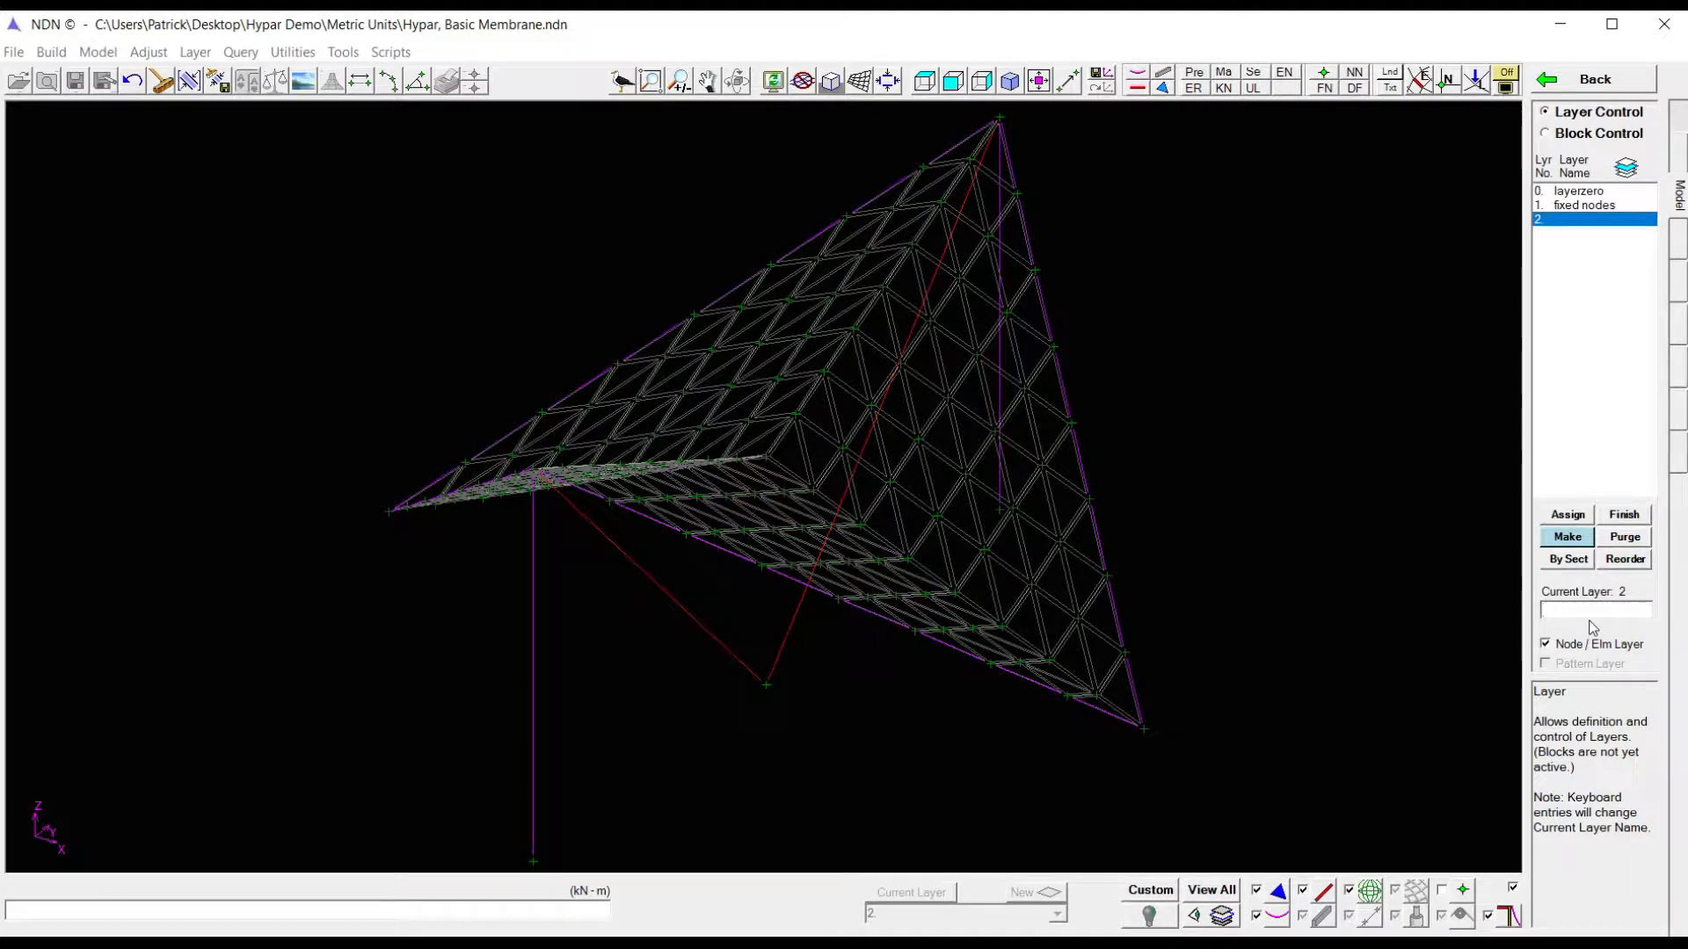
- Add two more layers named "Struts" and "Edge Cbles"
text(Struts)
key(Return)
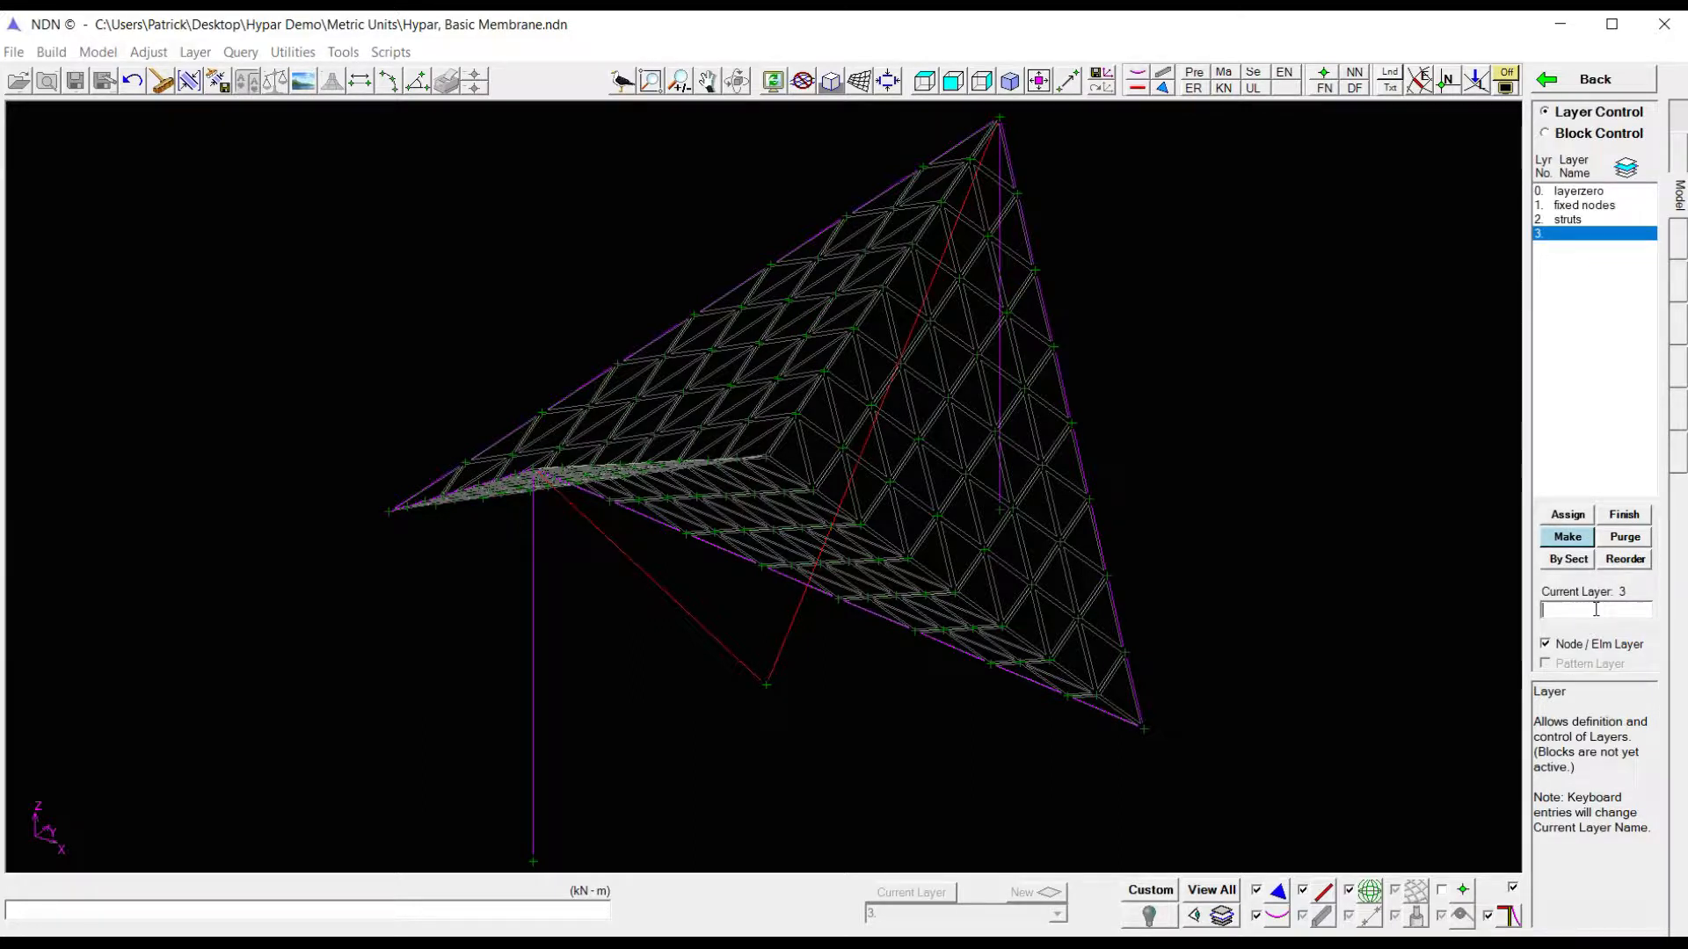
text(Edge)
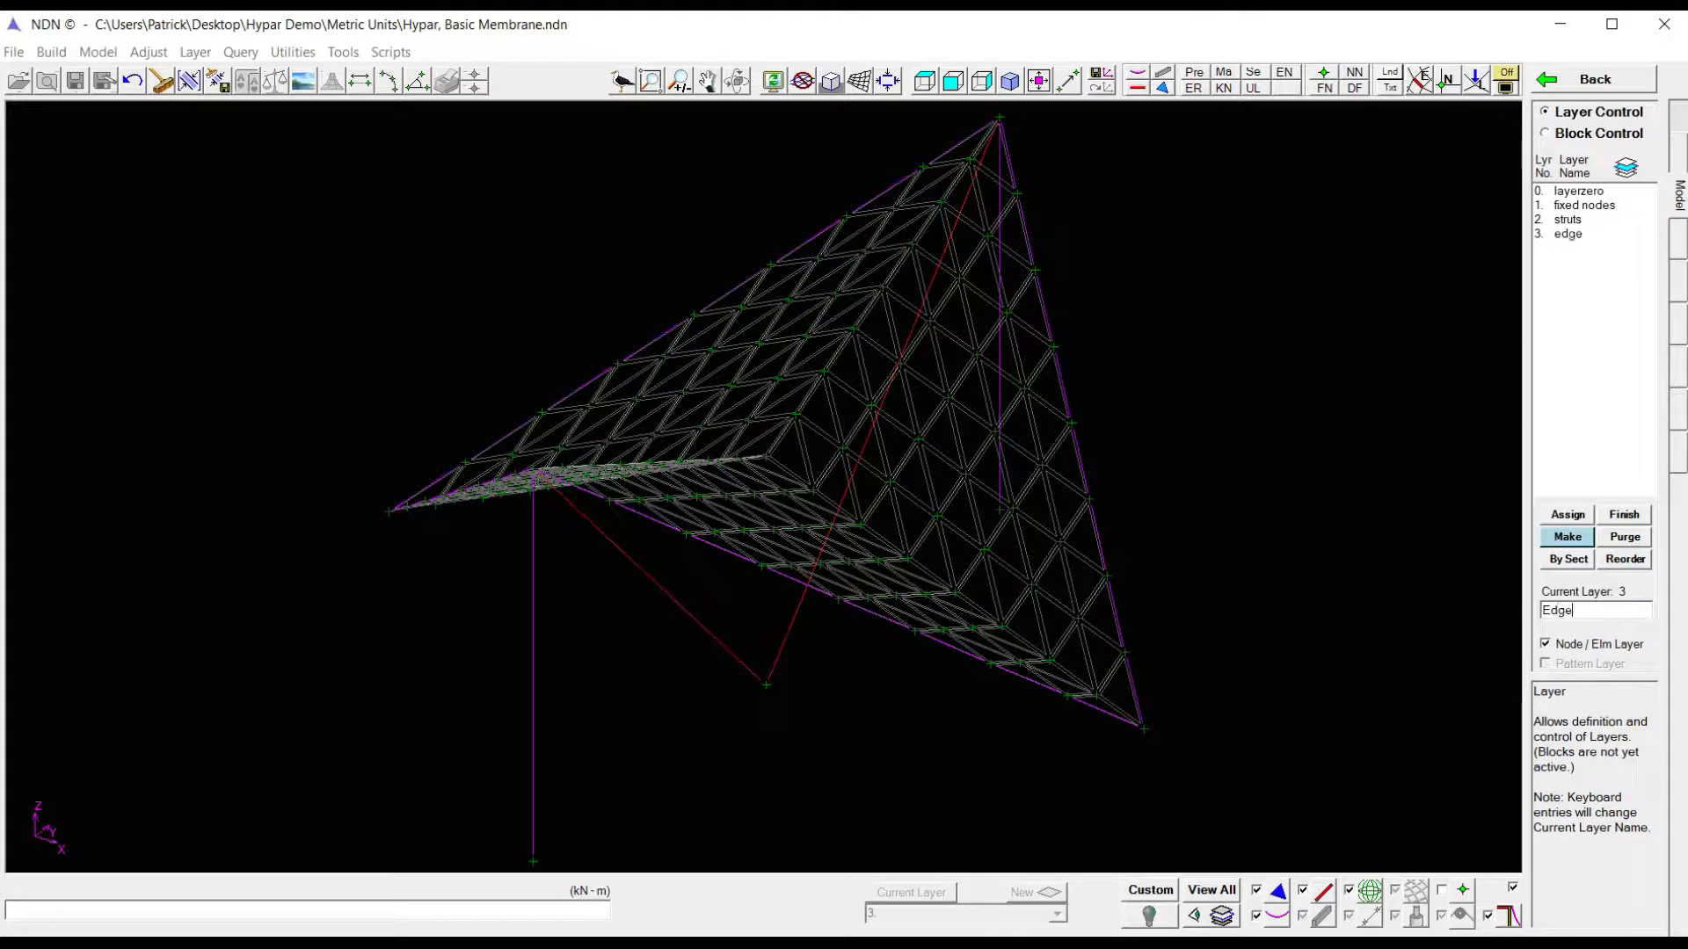
text( Cbles)
key(Return)
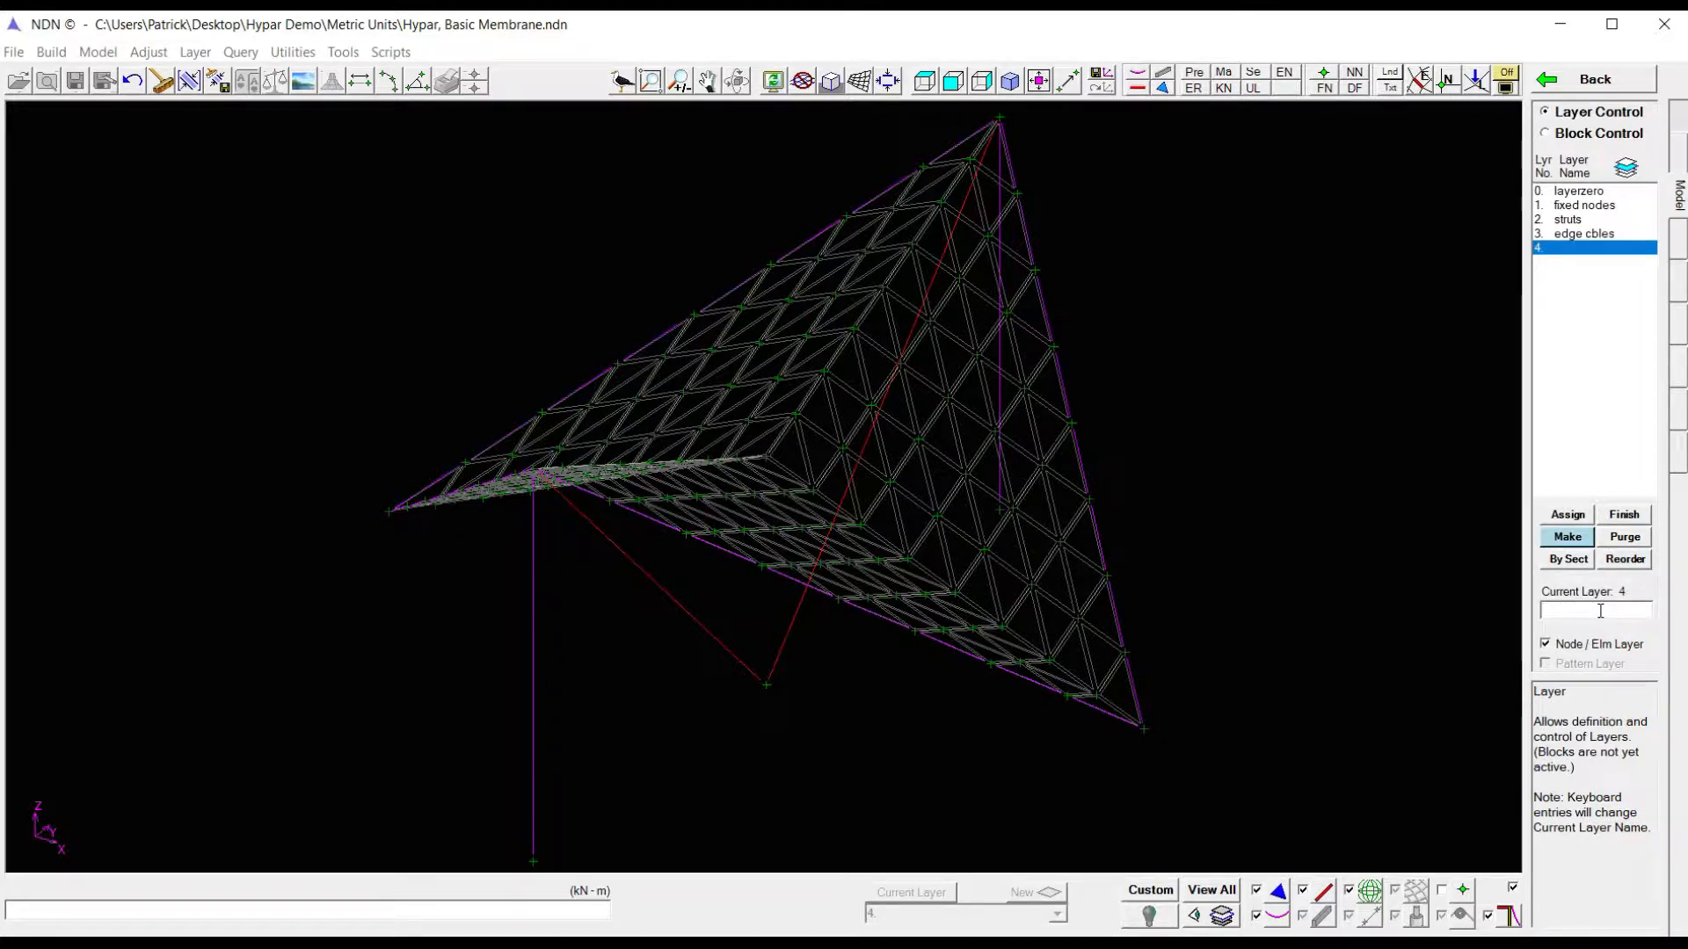
- Add three more layers named "Tie Cables", "Fabric" and "Geo."
text(Tie Cables)
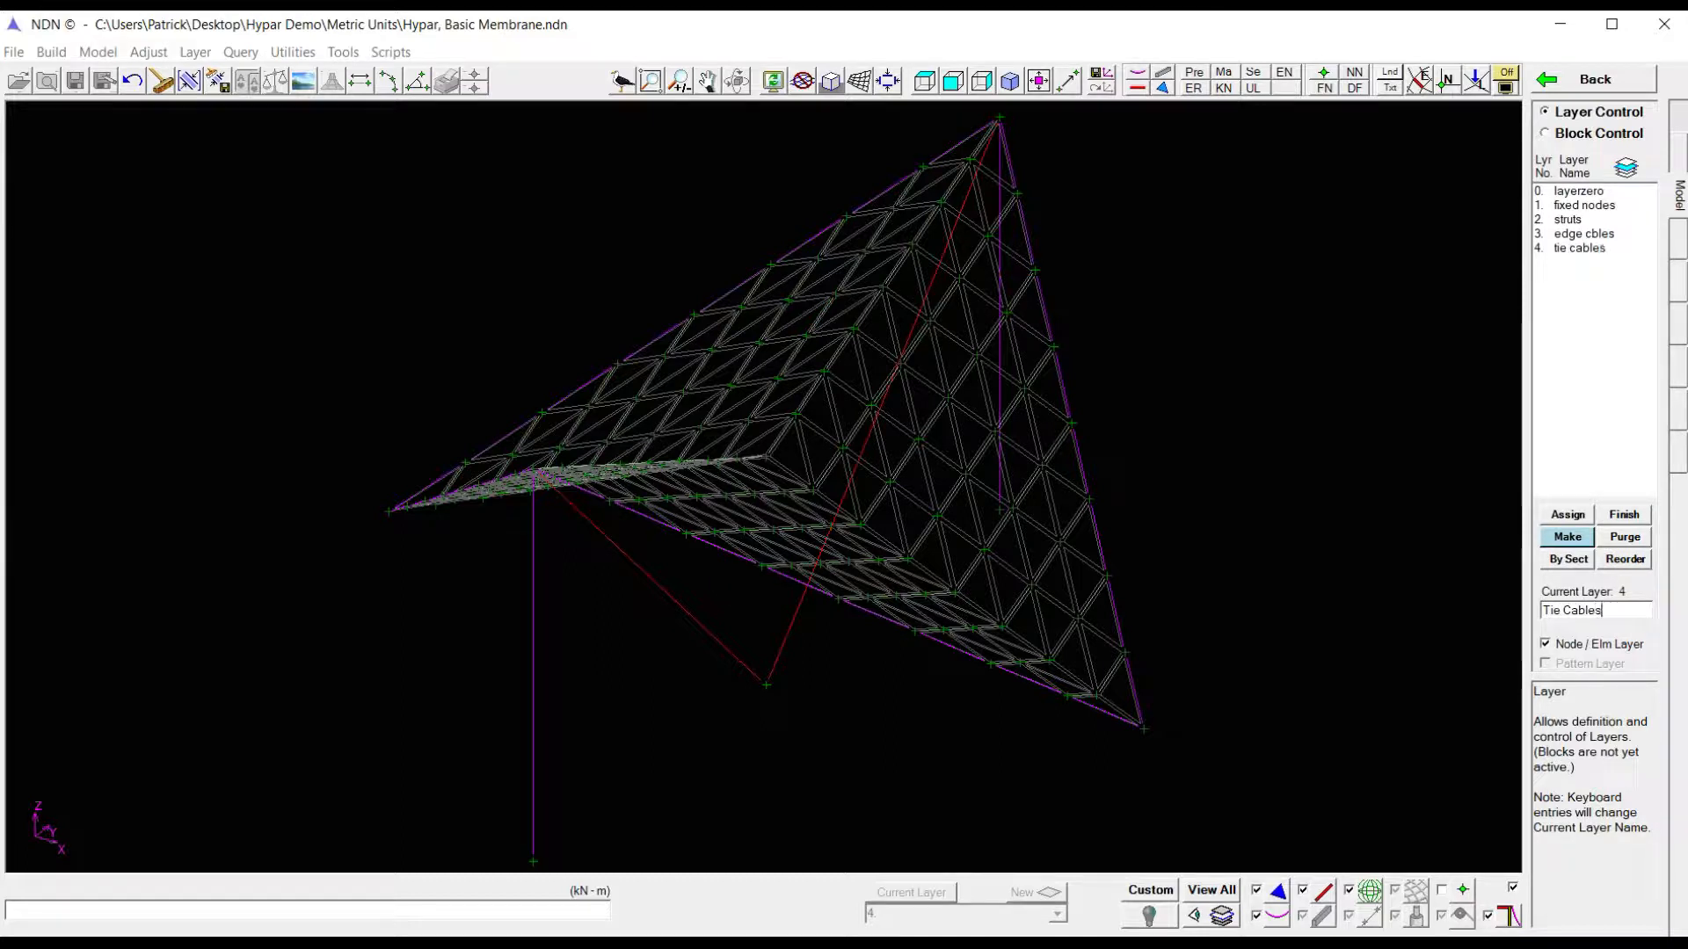
key(Return)
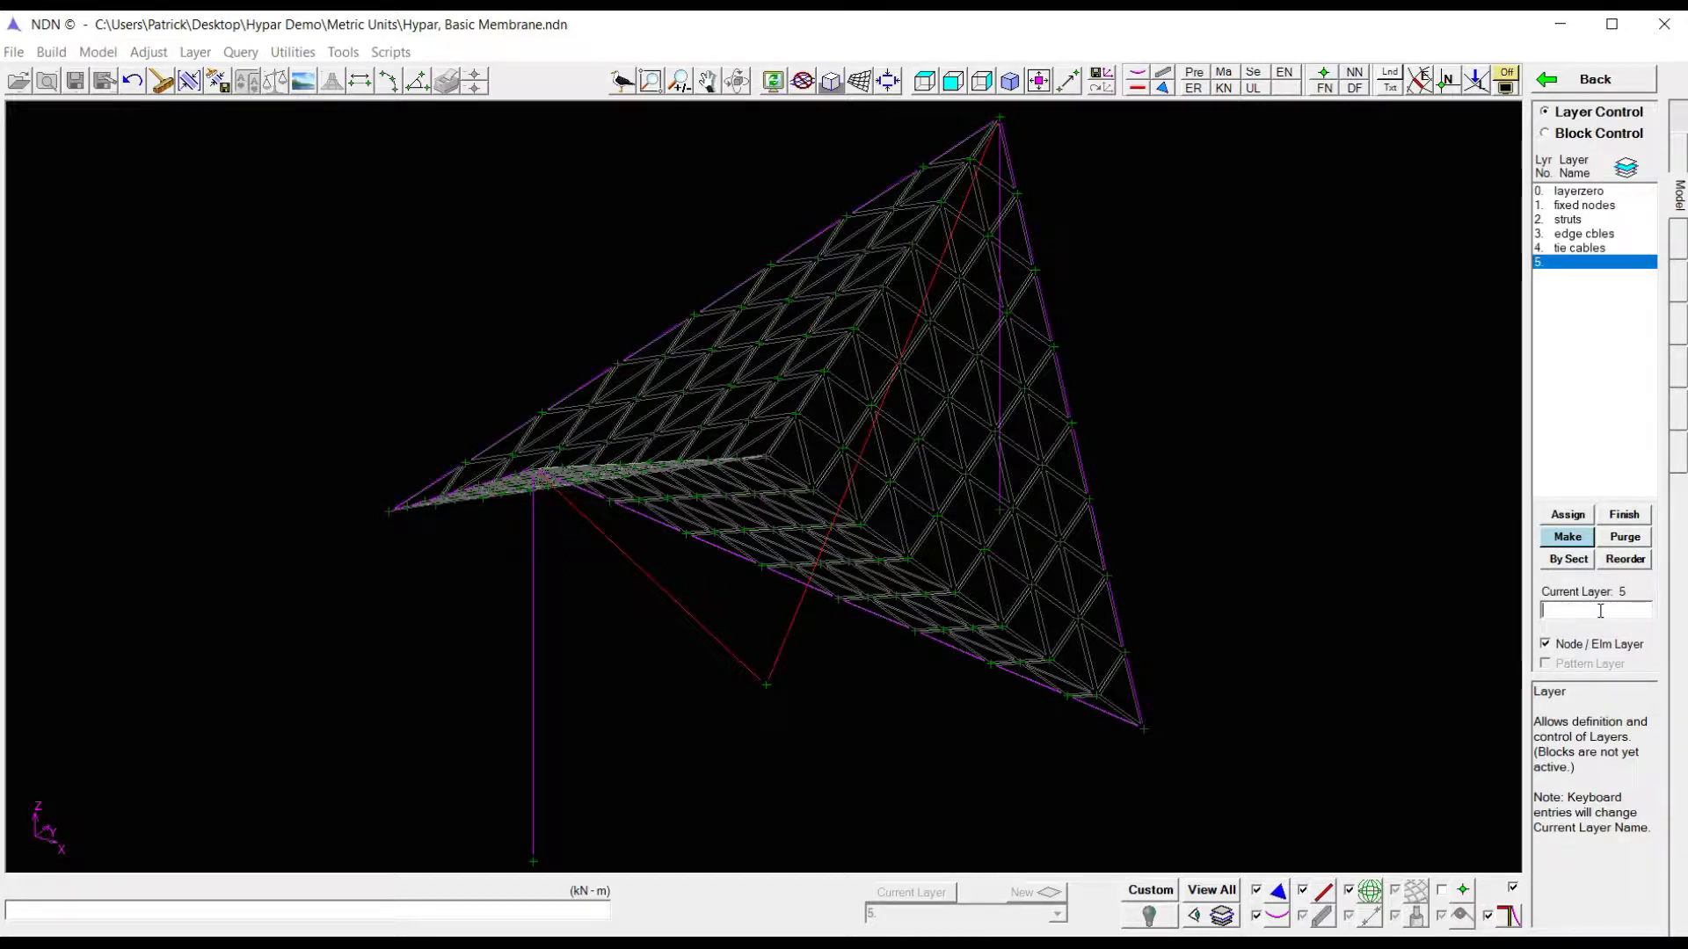
text(Fabric)
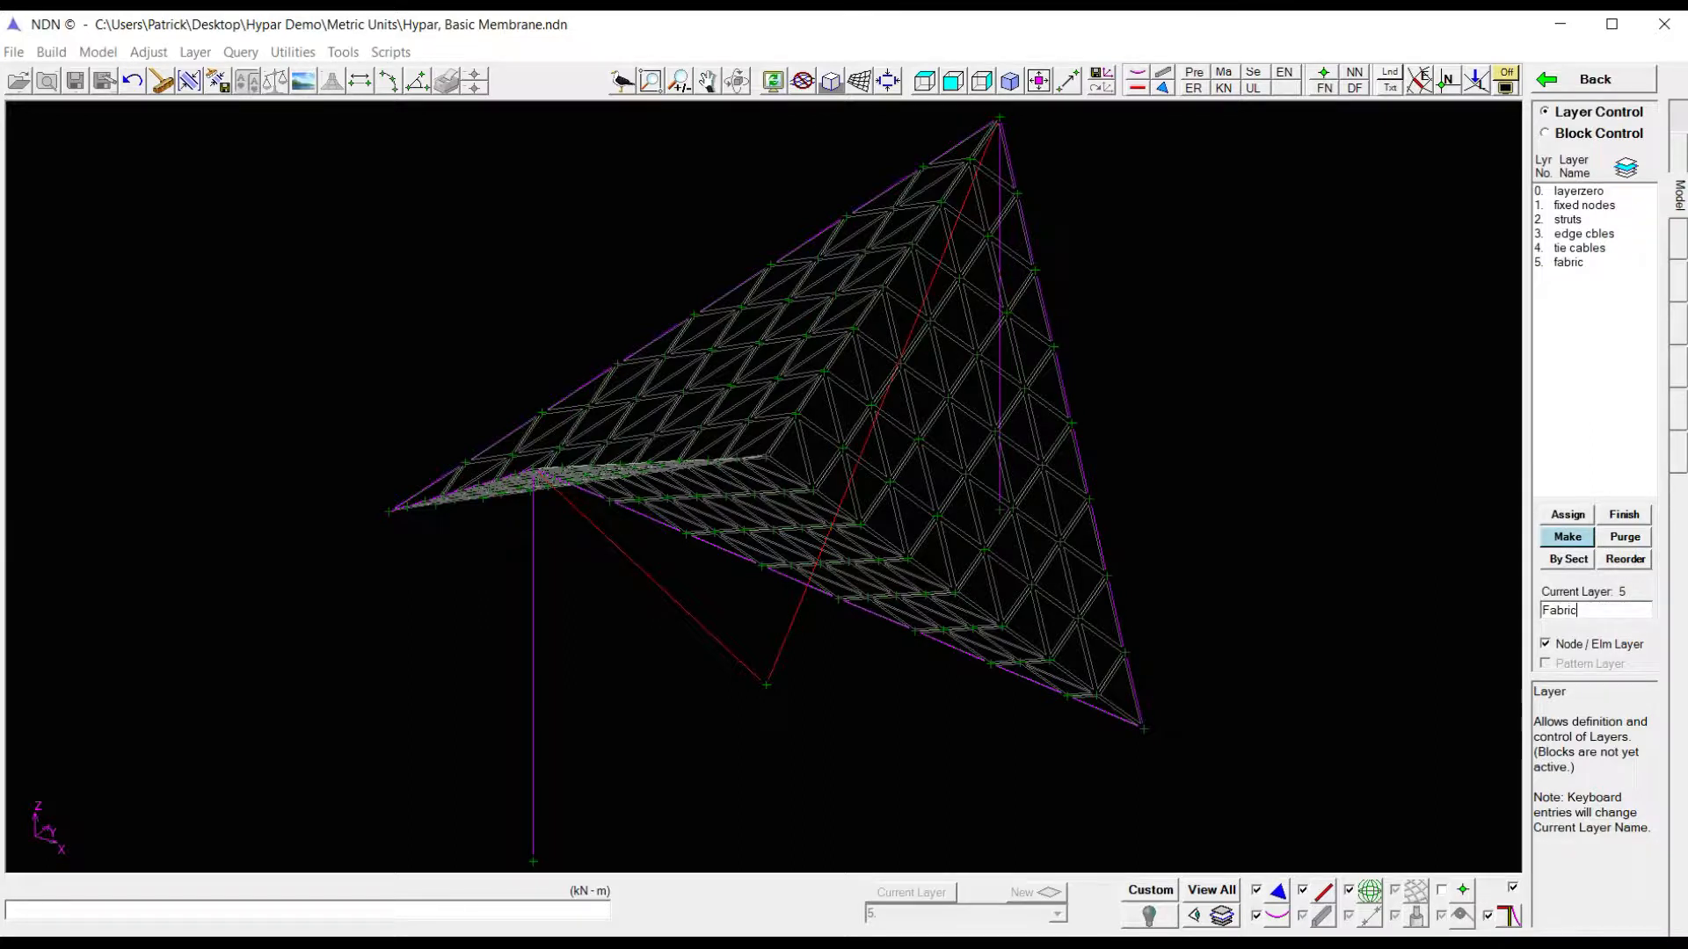
key(Return)
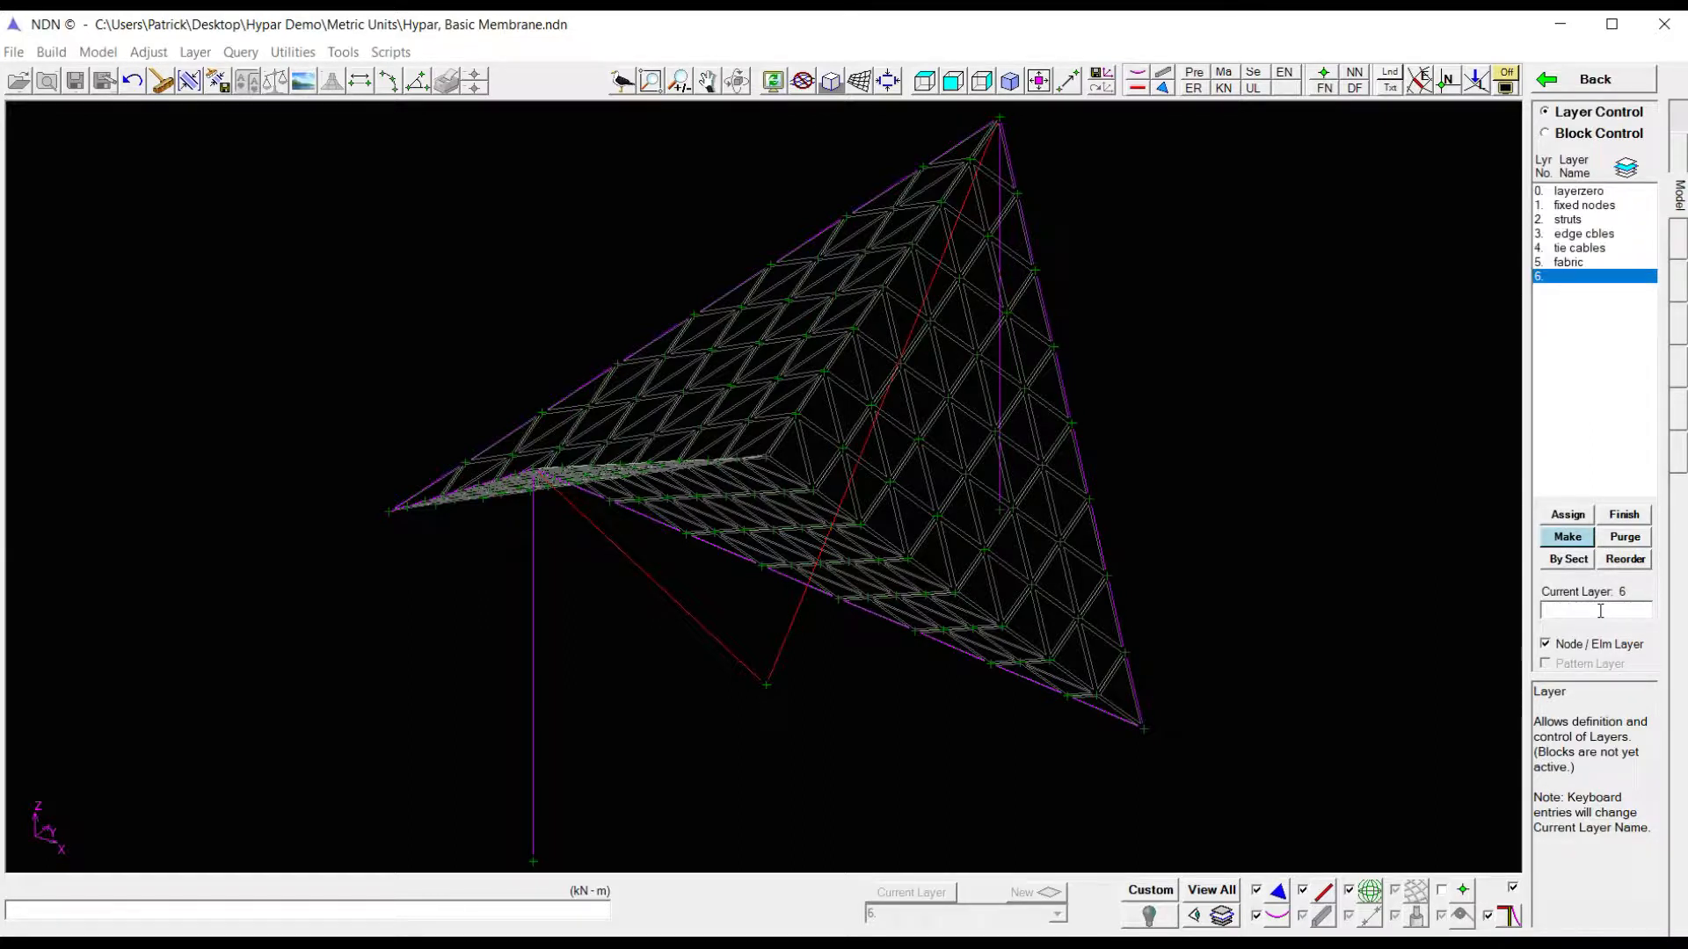
text(Geo)
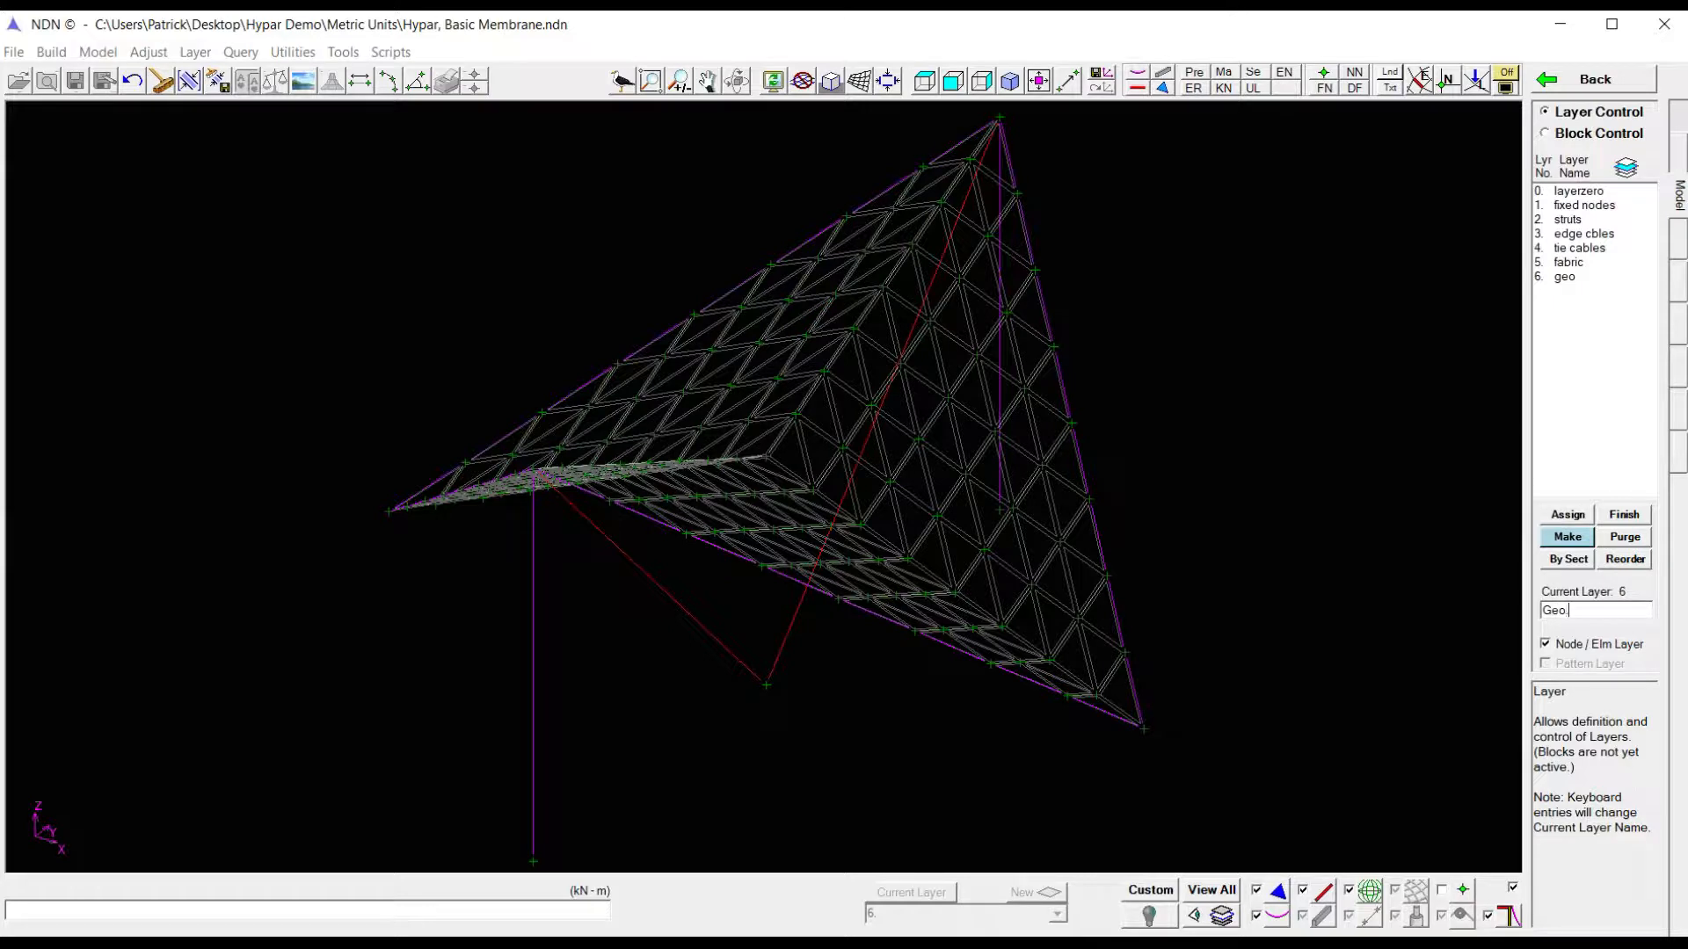
key(Return)
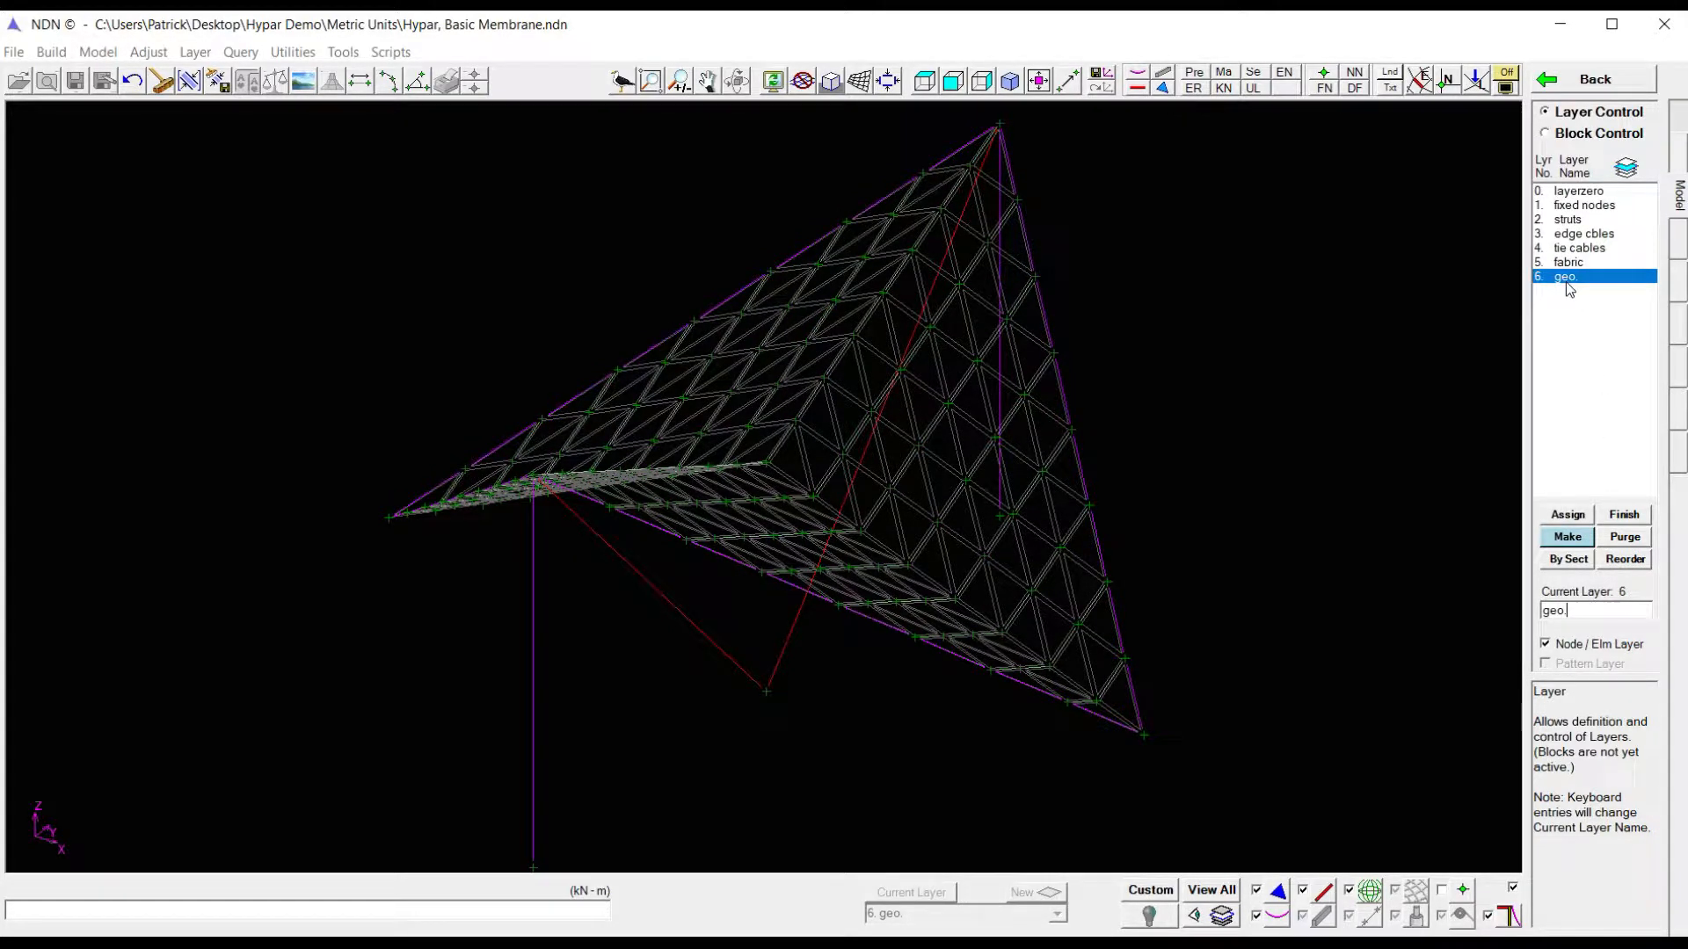
- Assign the five support nodes individually to the Fixed Nodes layer: the shared strut base, both tie cable bases and the two low membrane corners
click(1571, 206)
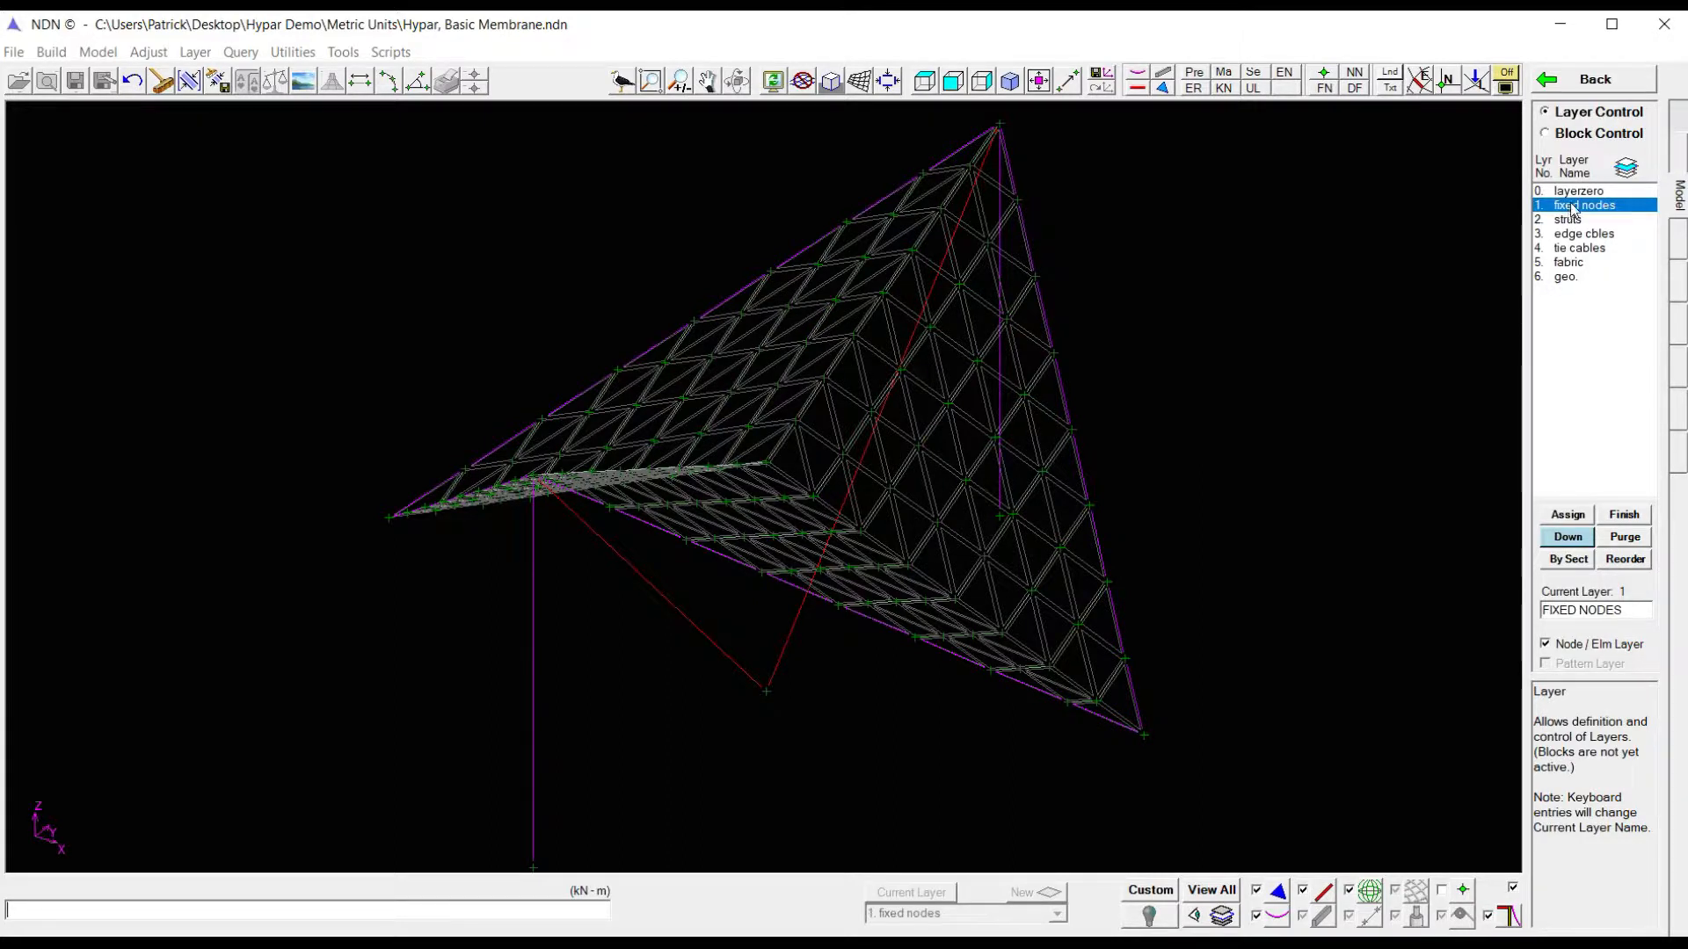
click(1568, 515)
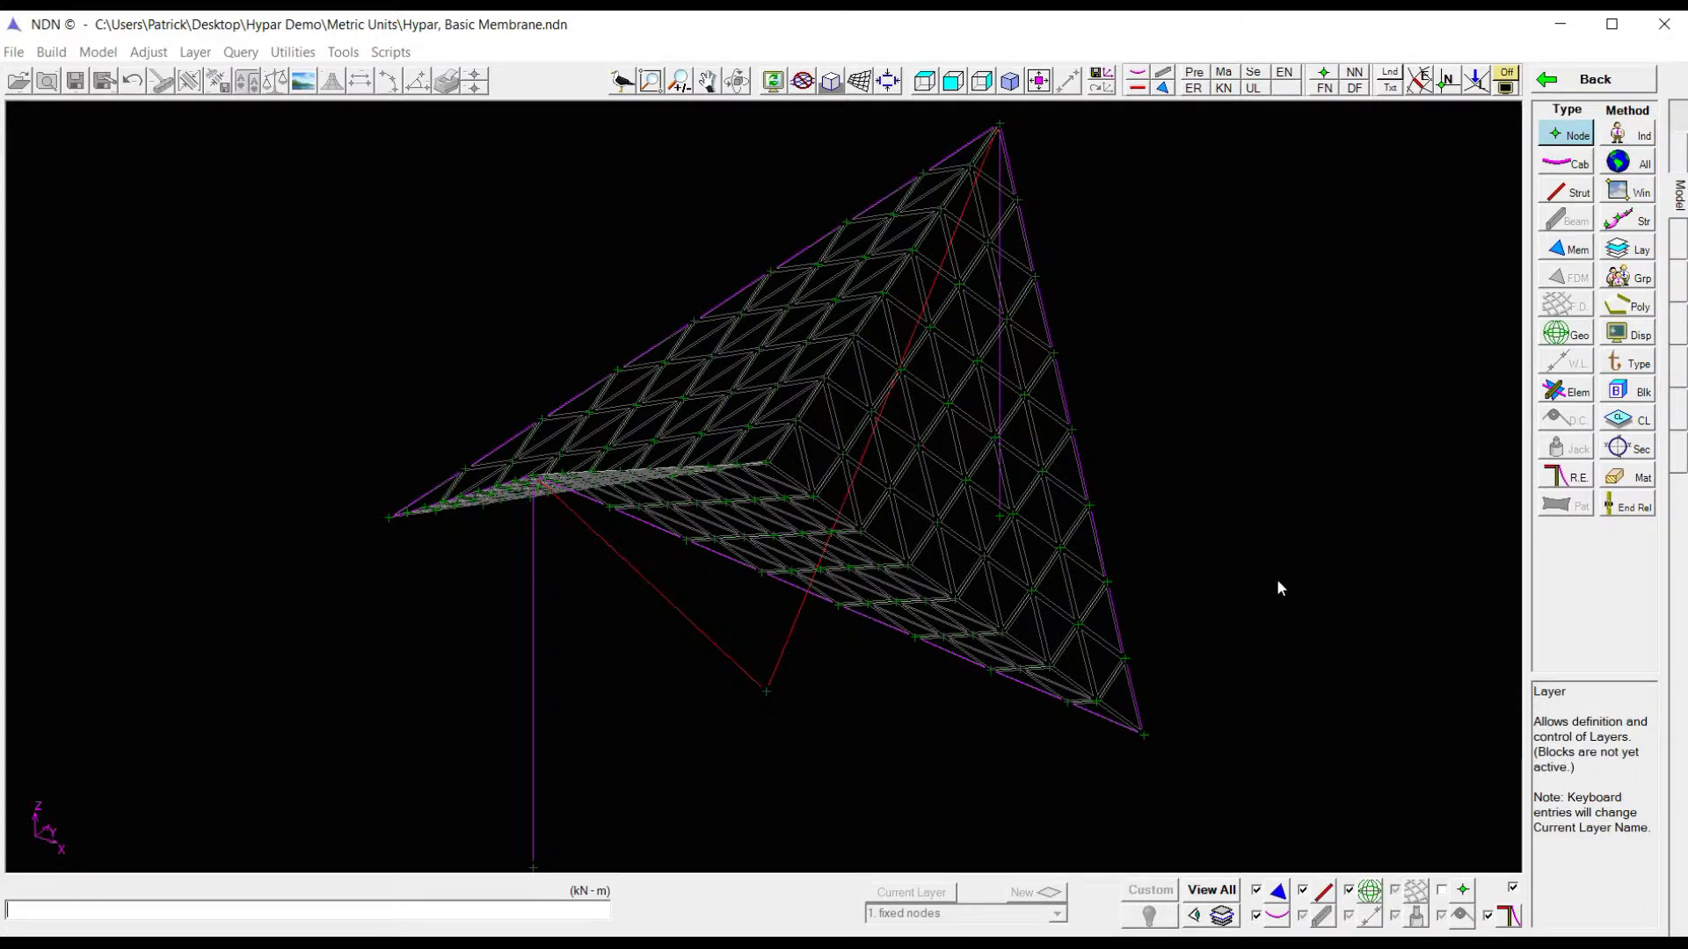
click(1572, 139)
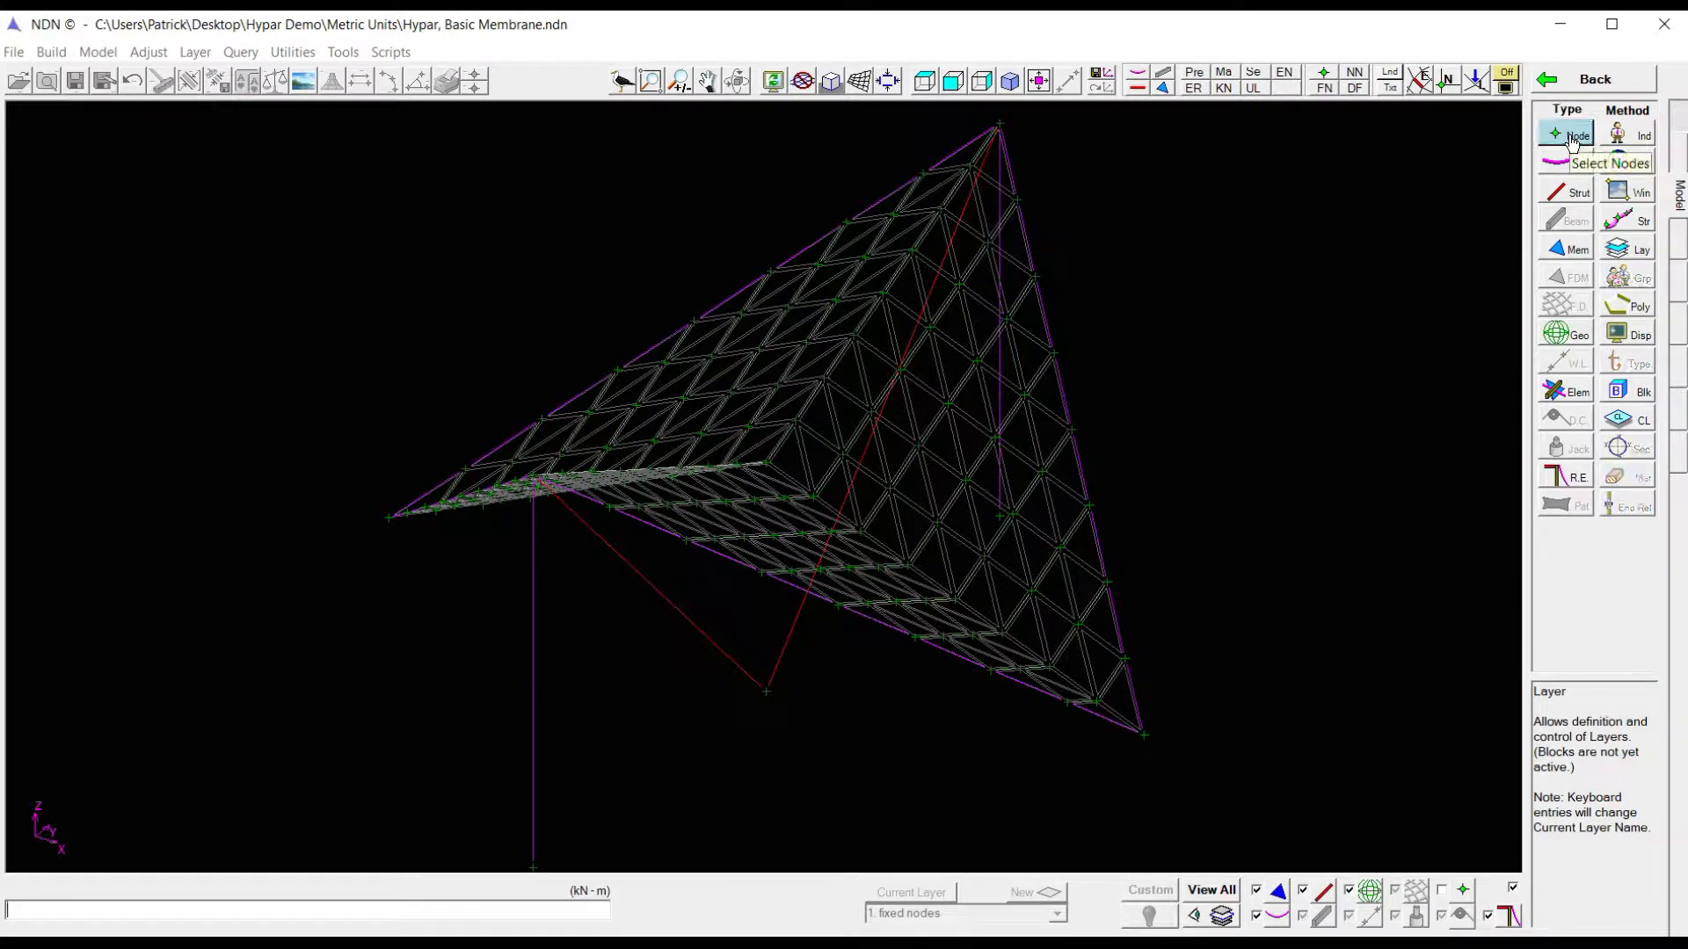
click(1632, 134)
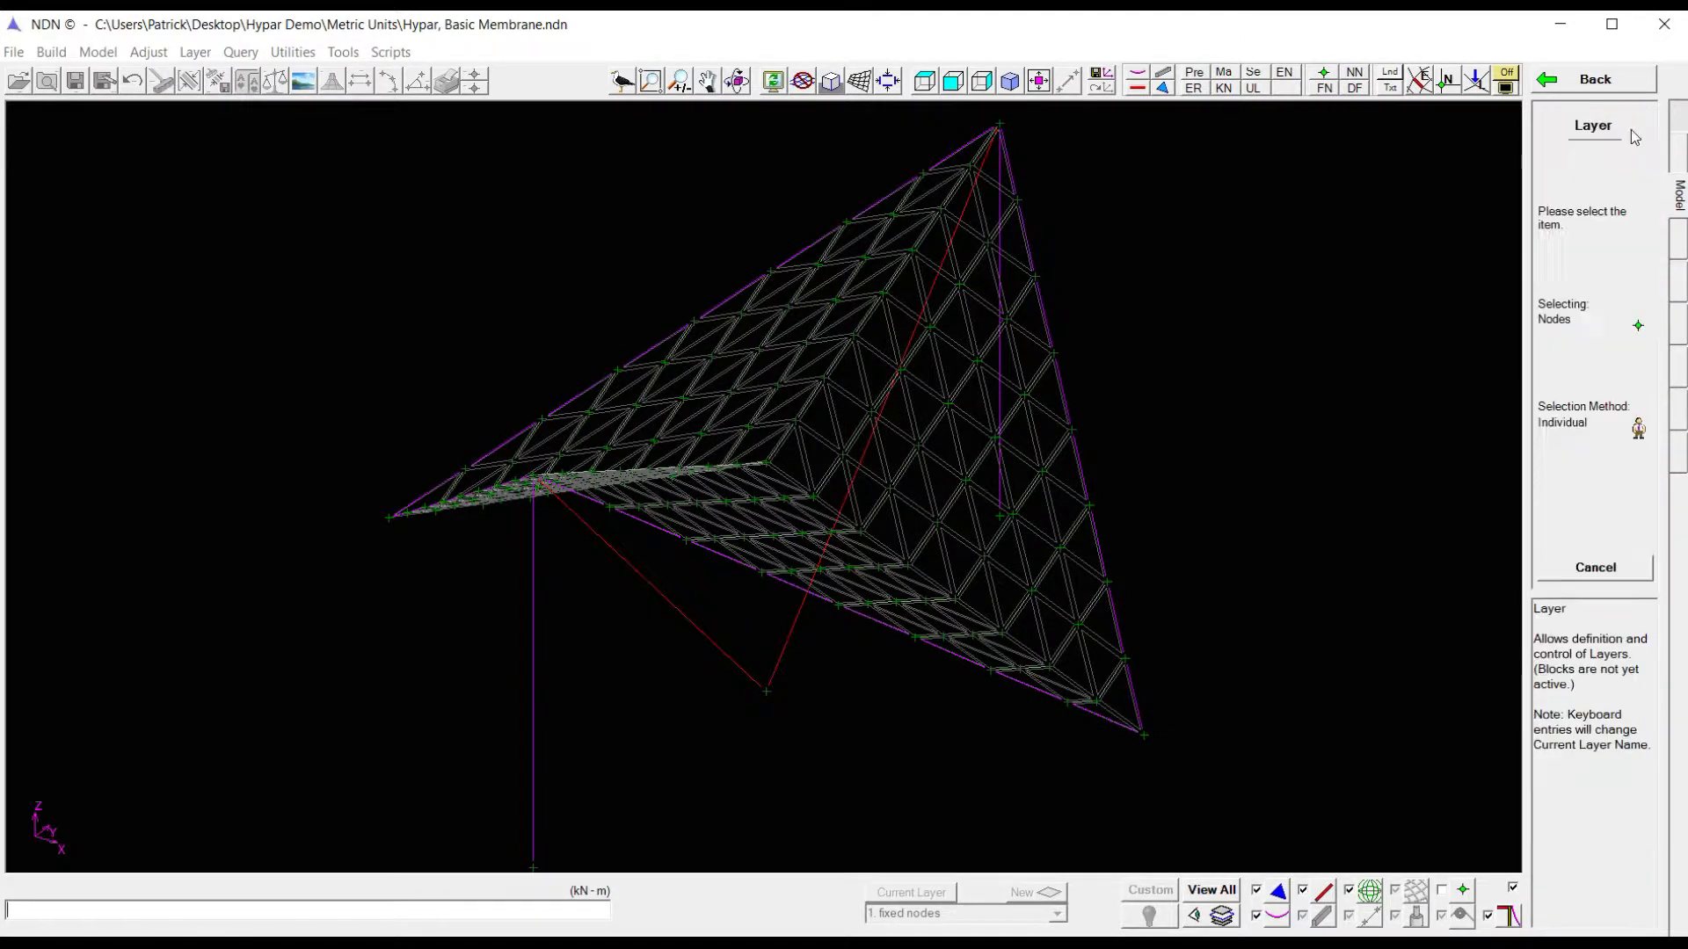
click(772, 698)
click(531, 868)
click(384, 532)
click(1149, 741)
click(999, 517)
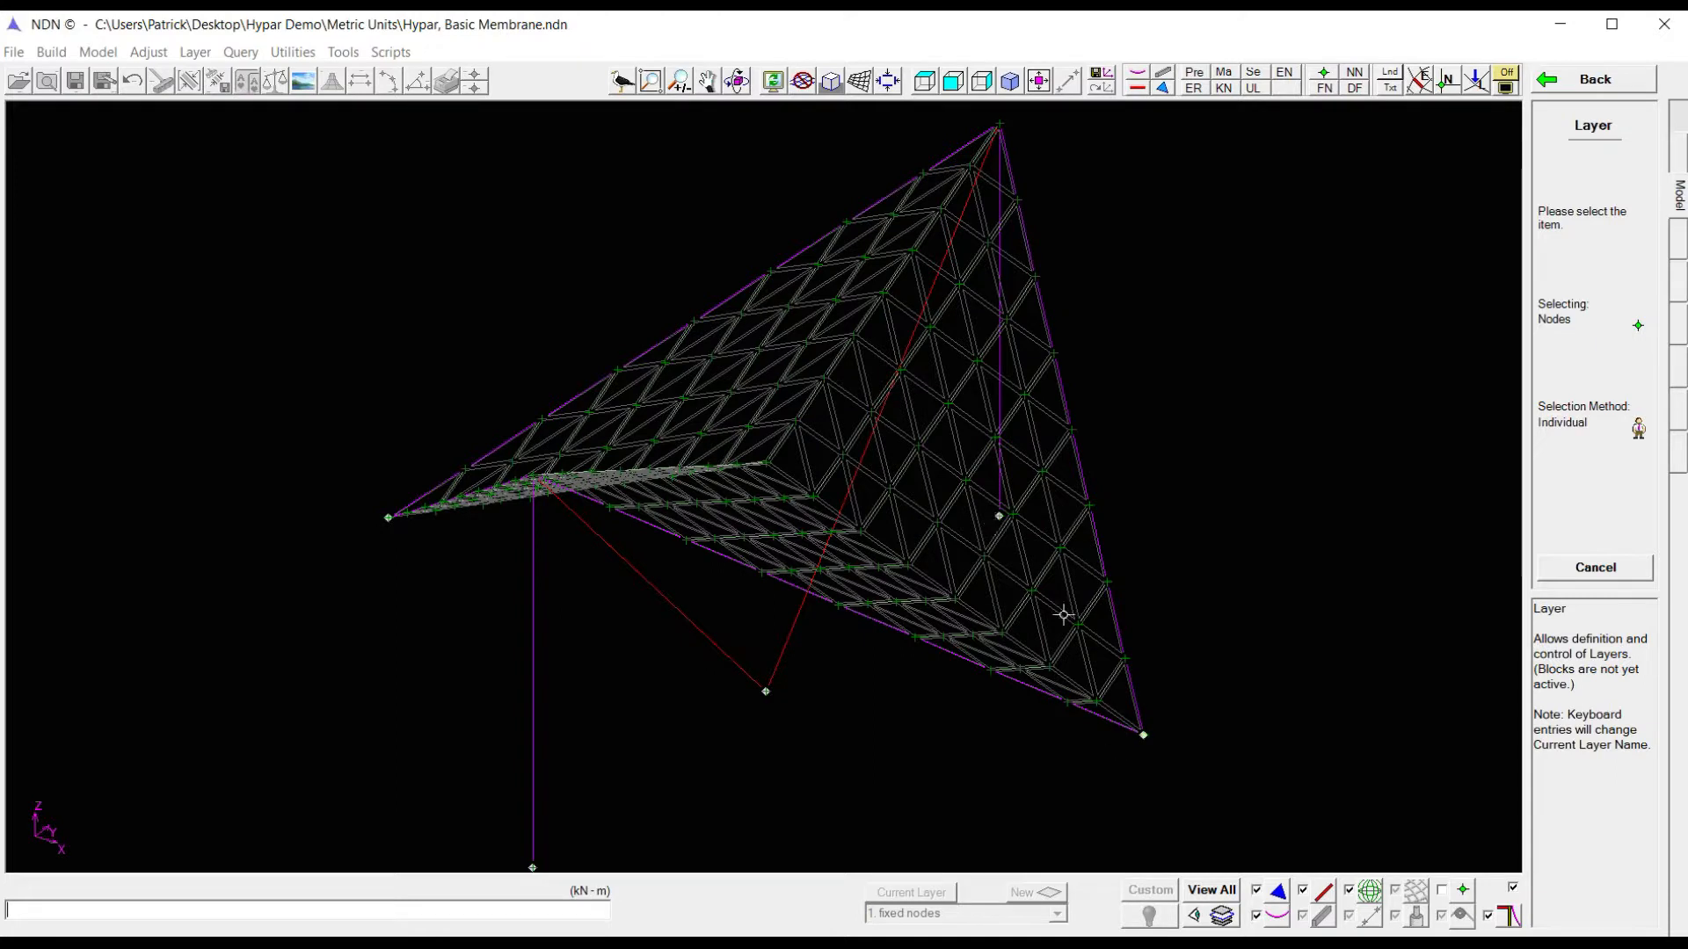
right_click(1323, 490)
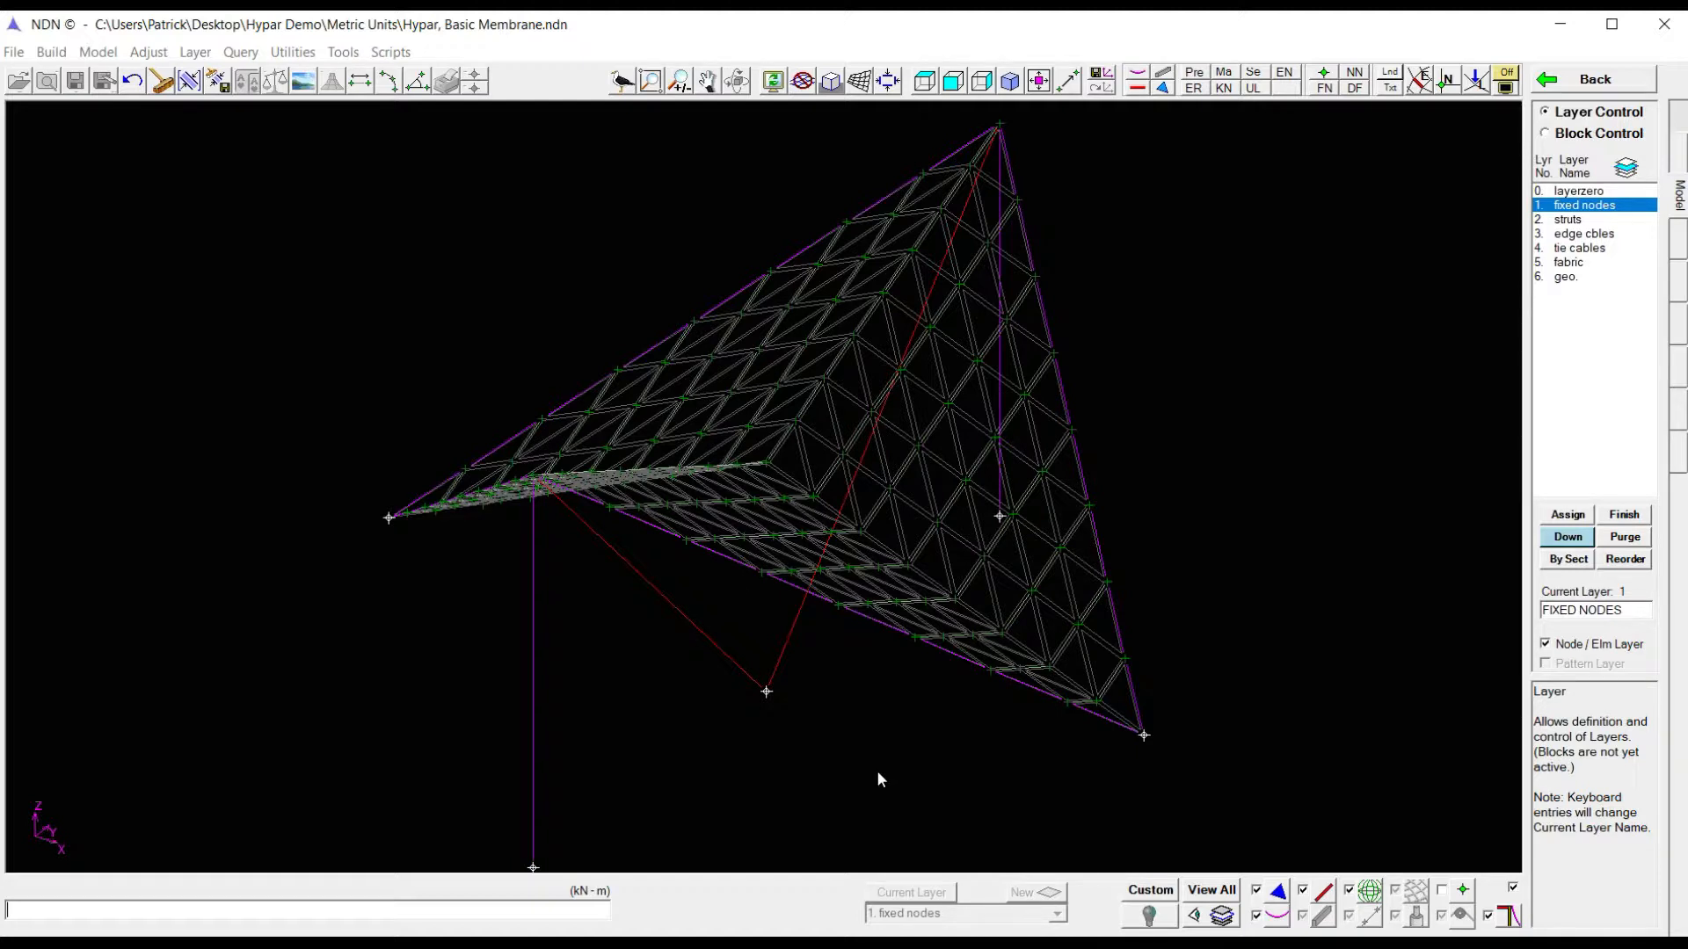
- Make the Struts layer current and assign all strut elements to it
key(Down)
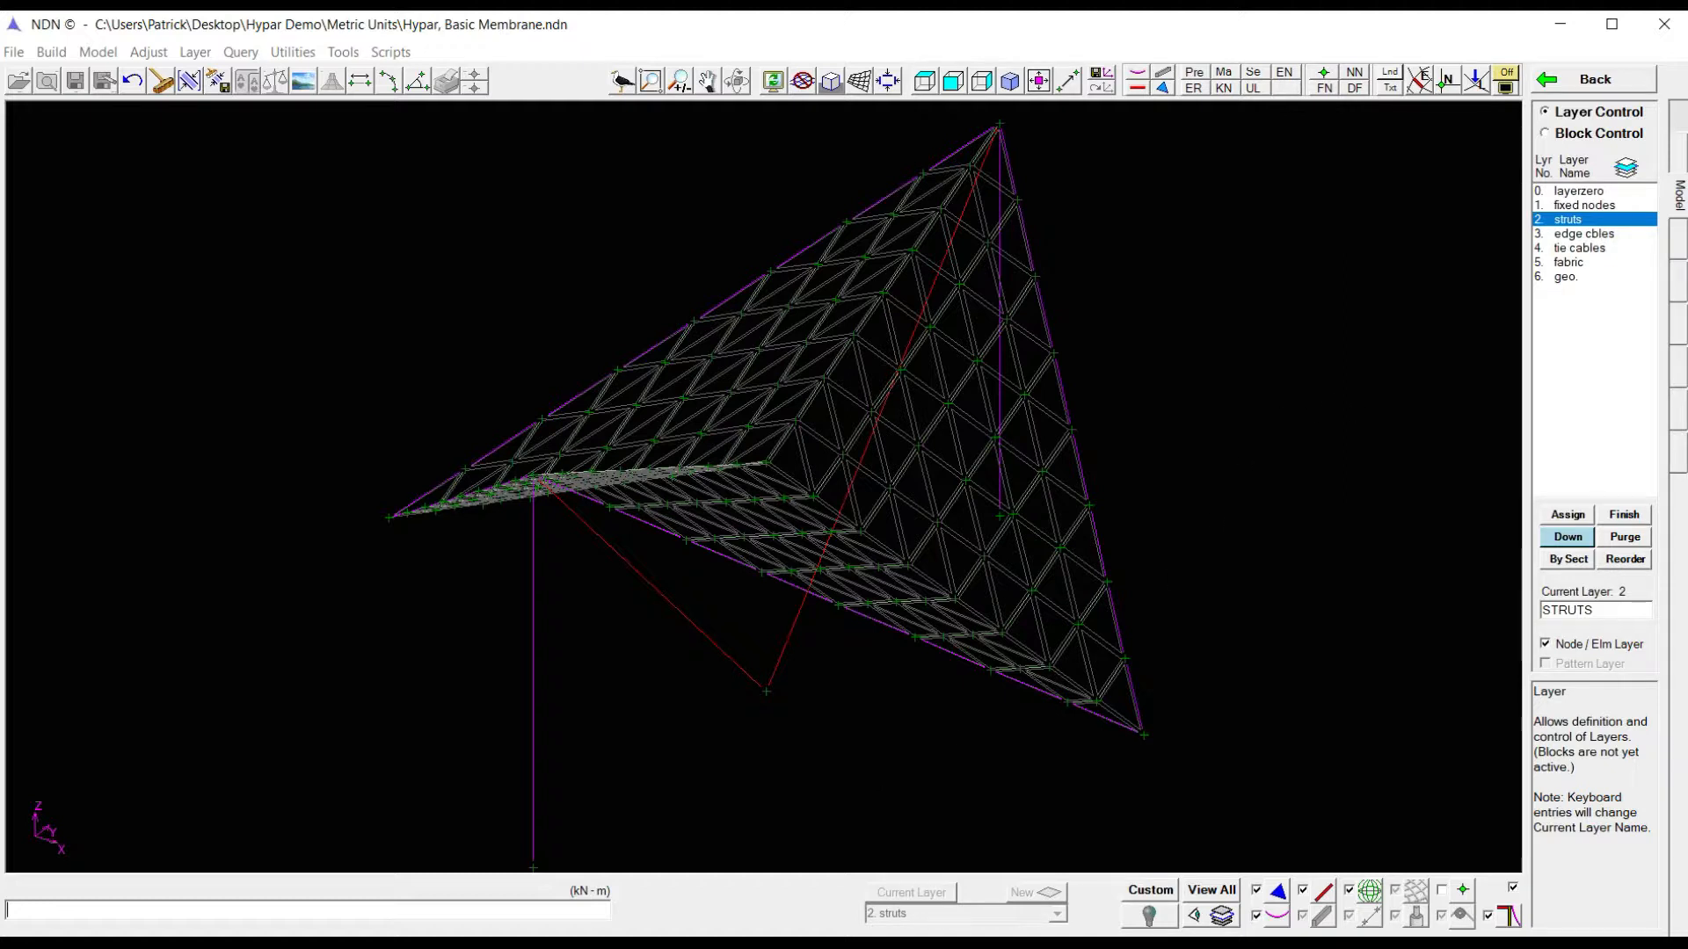
click(1582, 512)
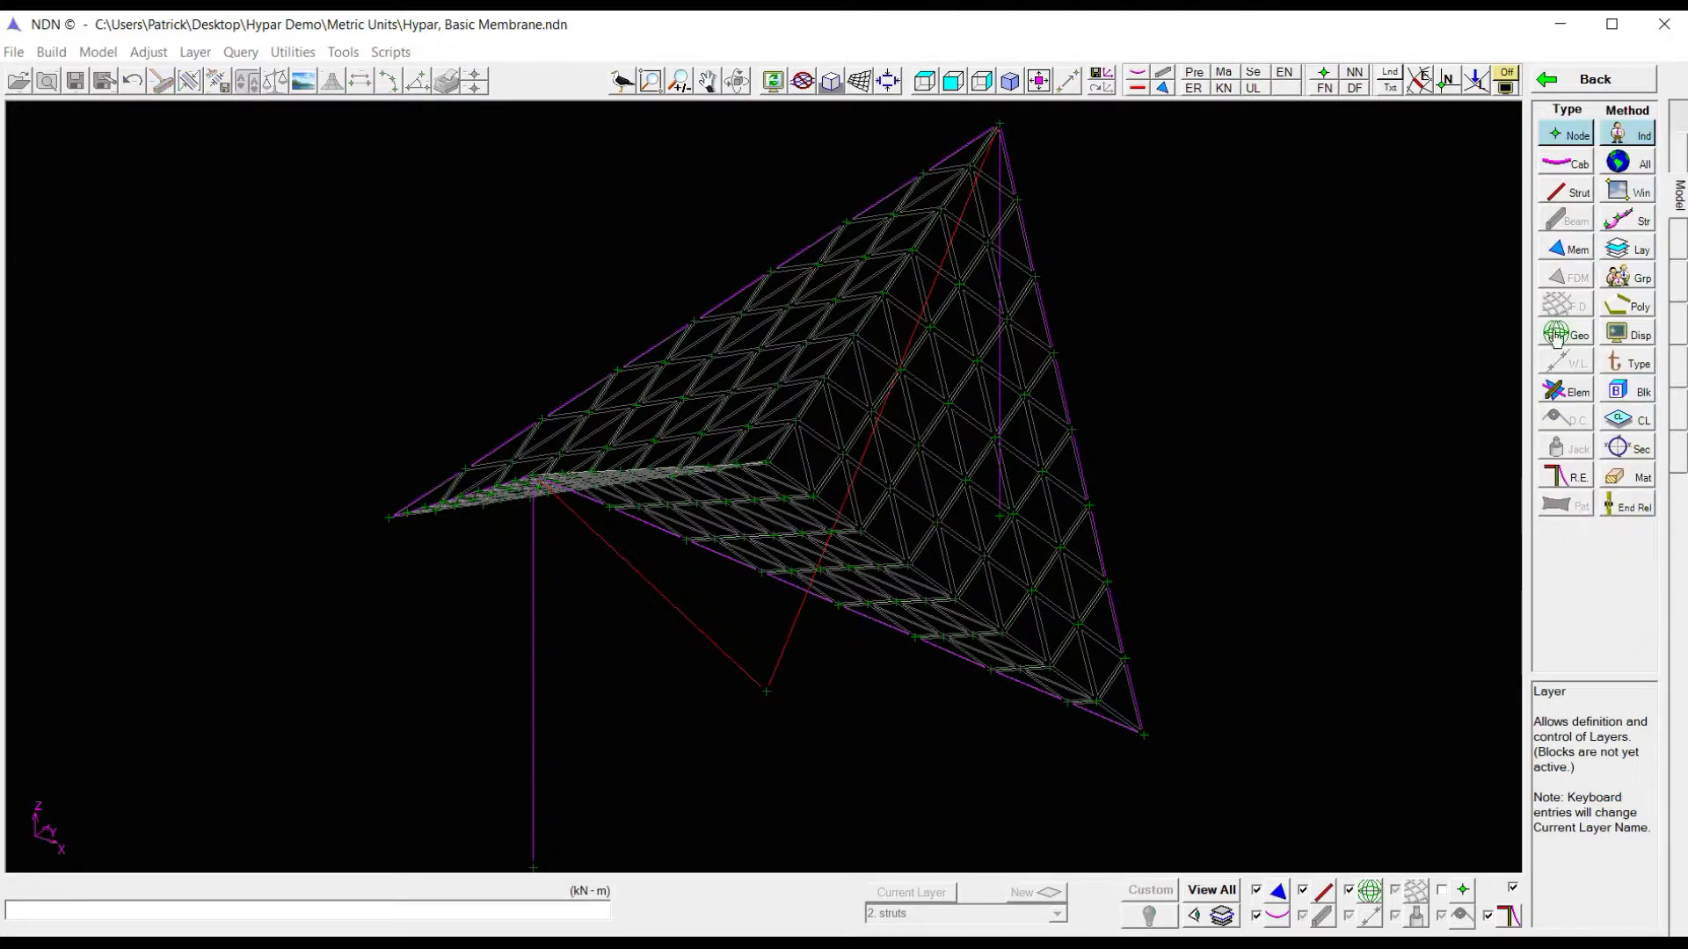
click(1565, 192)
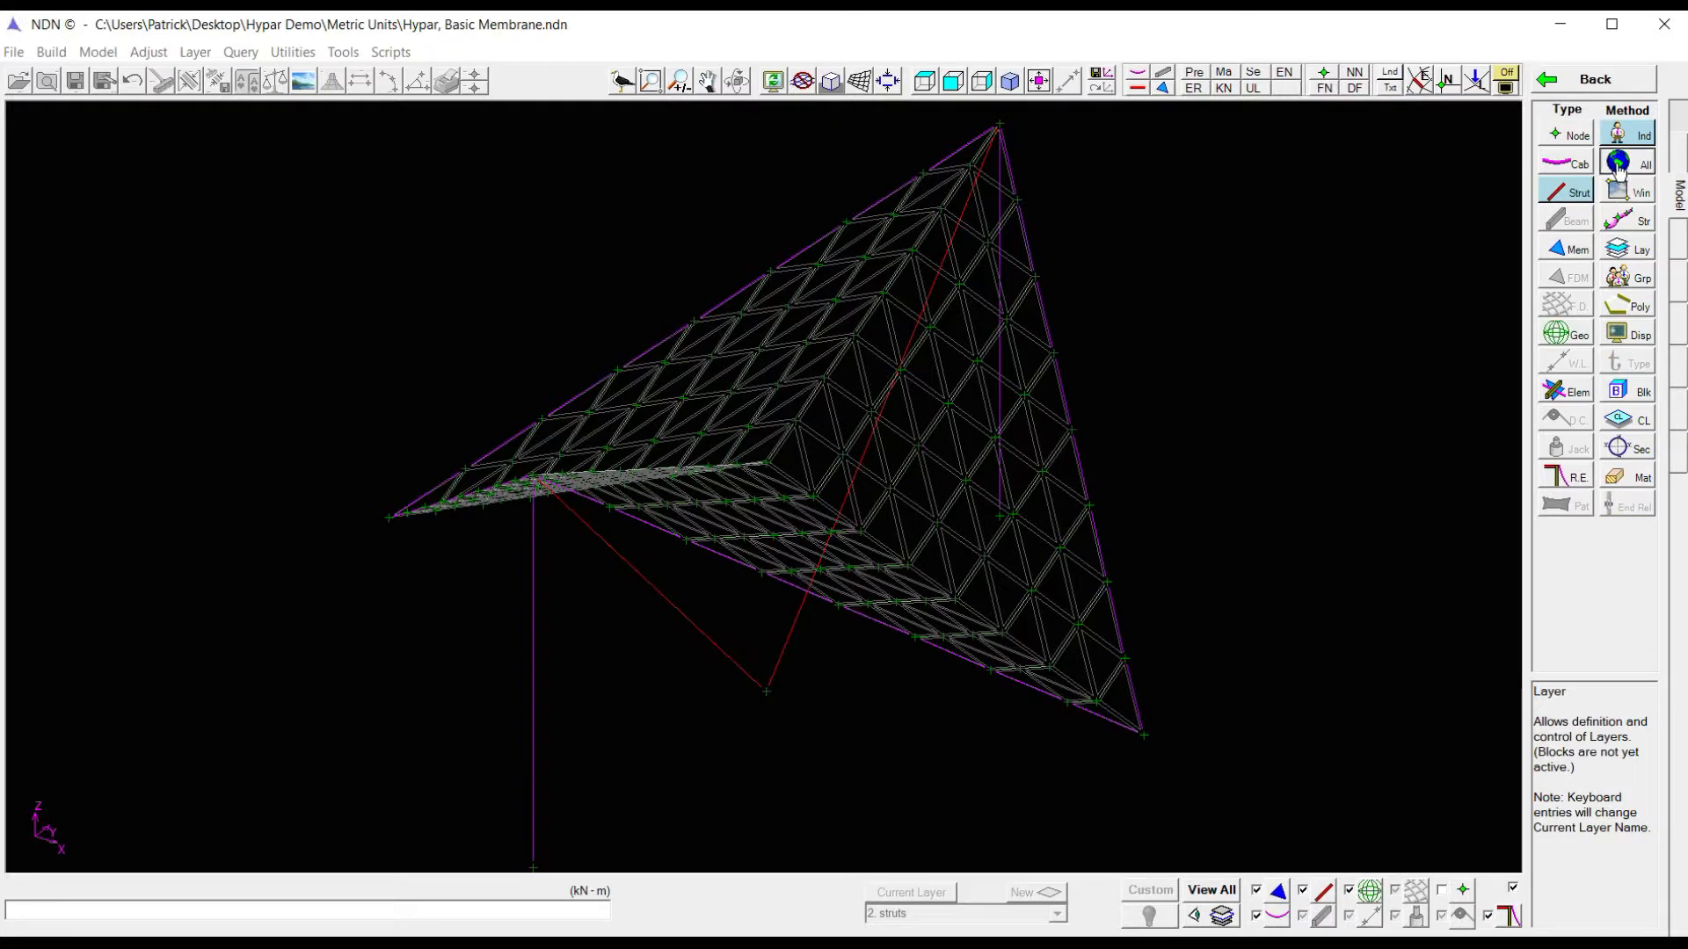
click(1620, 165)
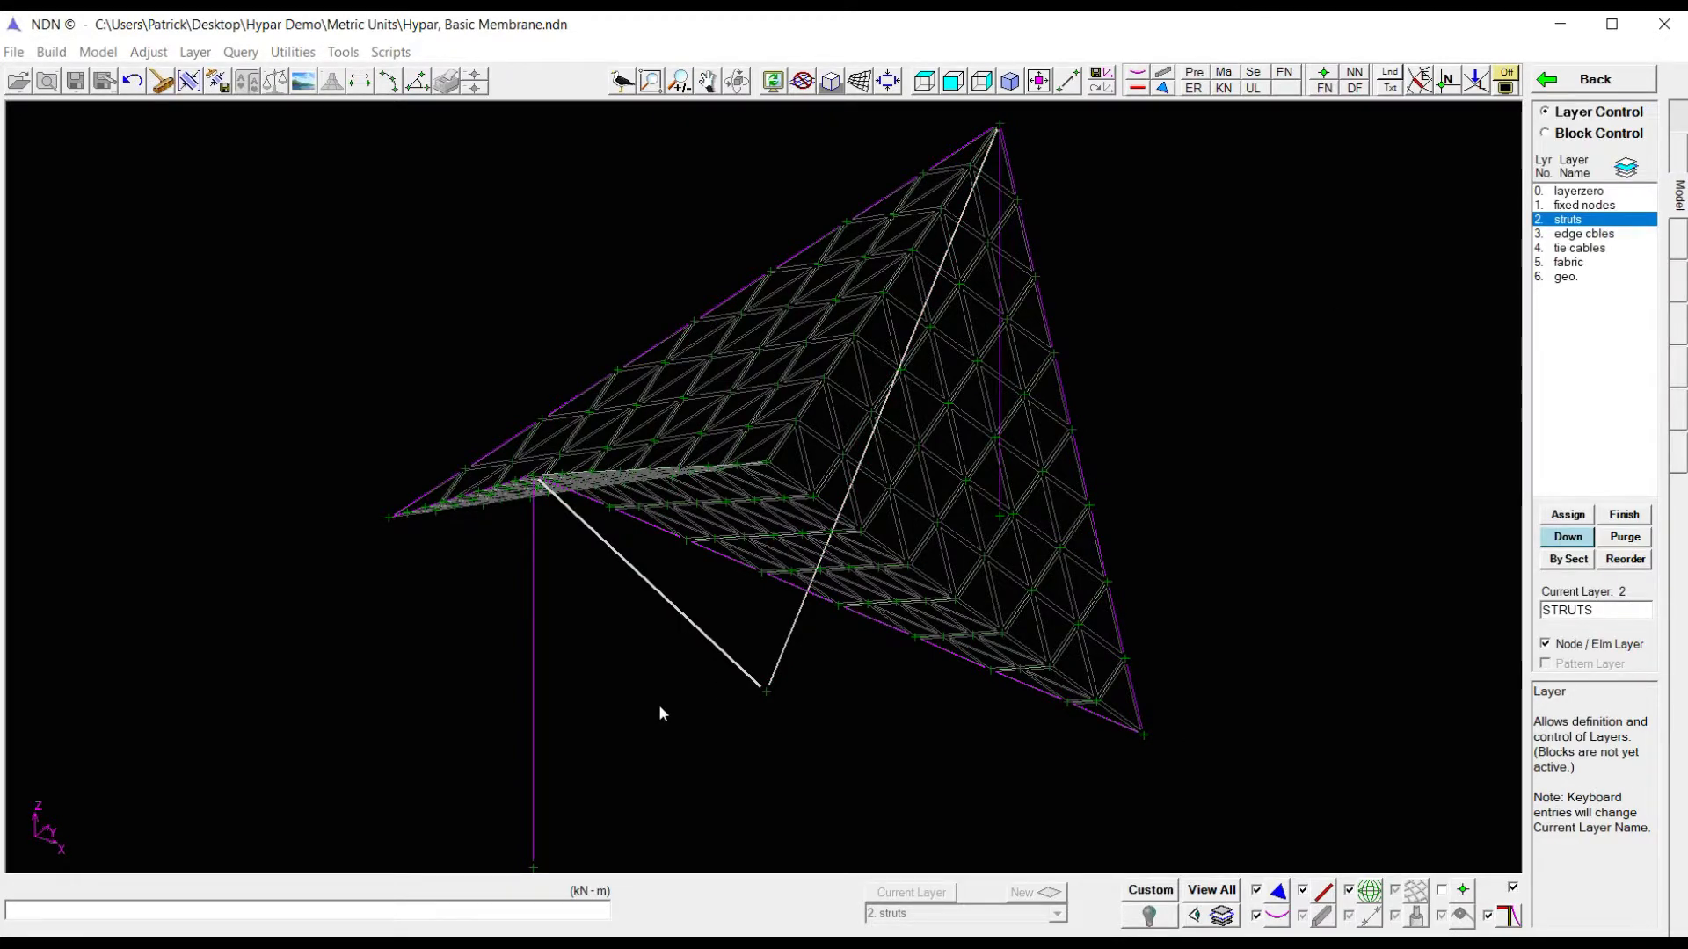
- Make the Edge Cbles layer current and assign, by string selection, the two edge cables running from the highest peak to the low corners
key(Down)
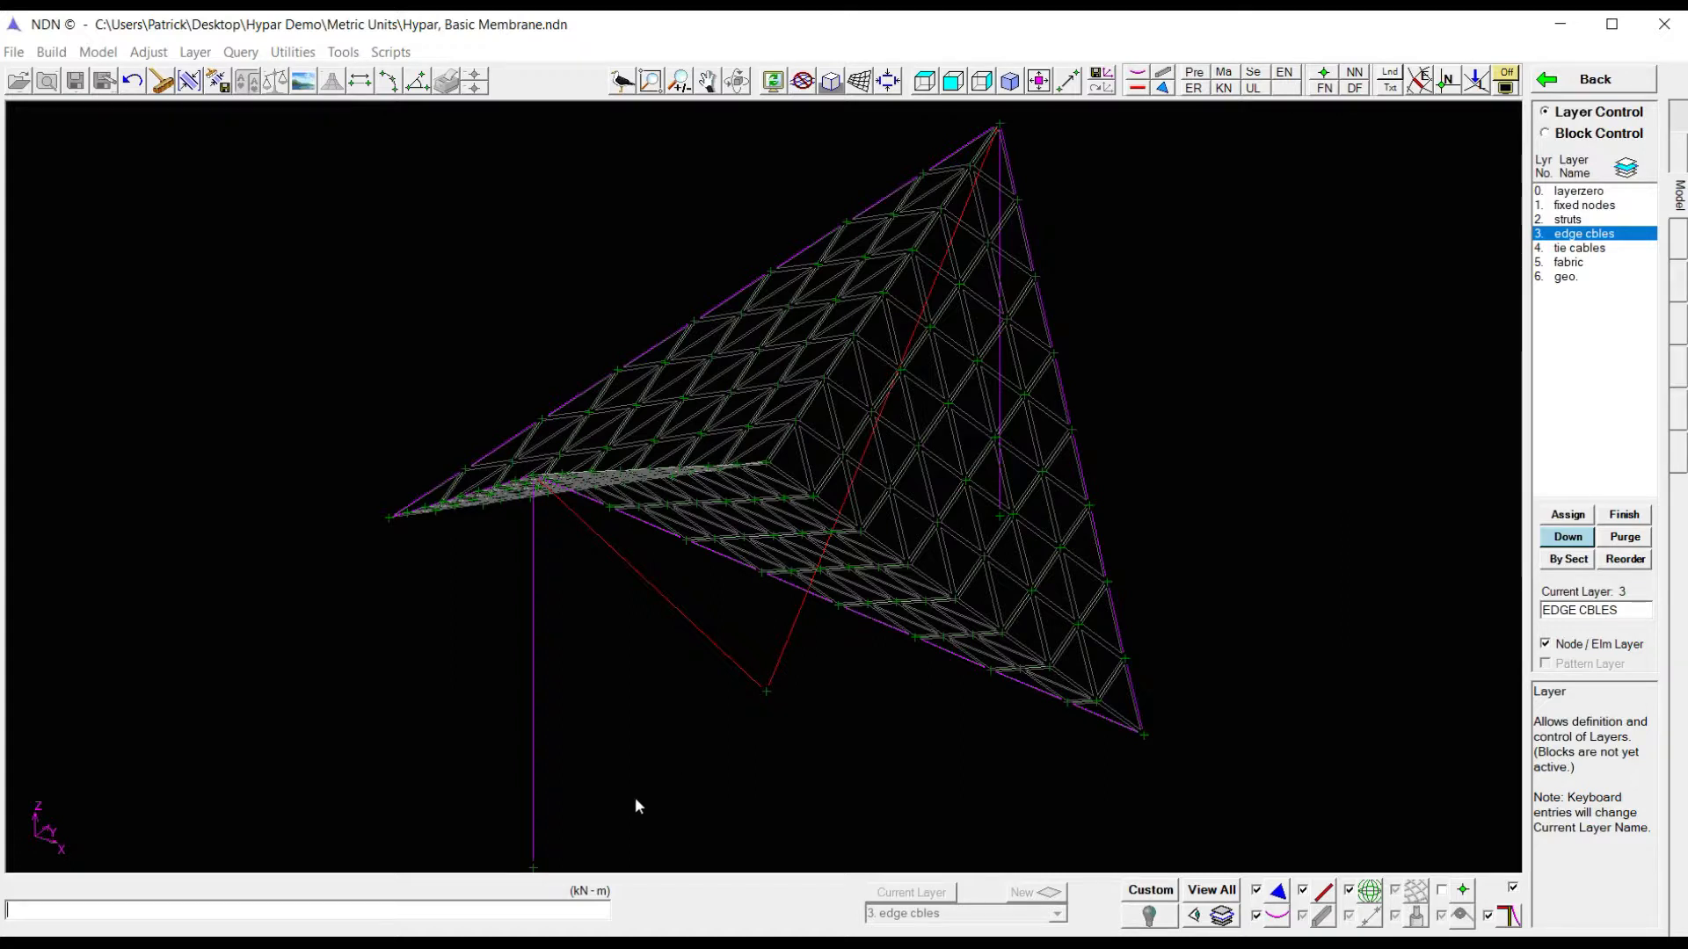
click(1571, 515)
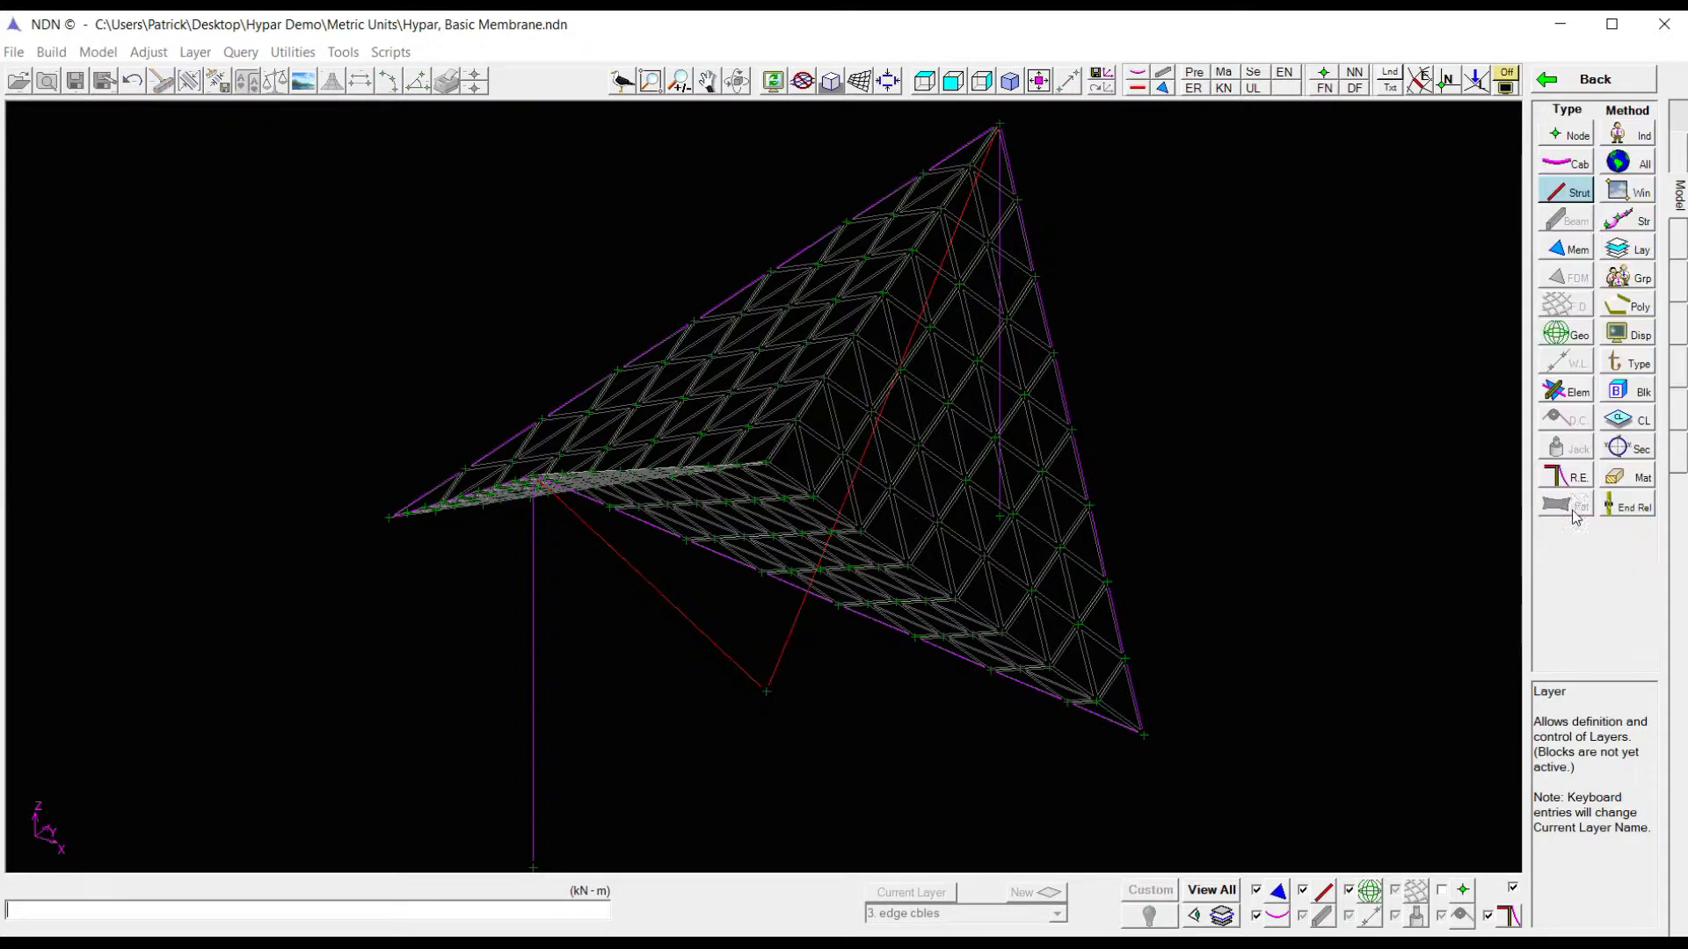
click(1563, 165)
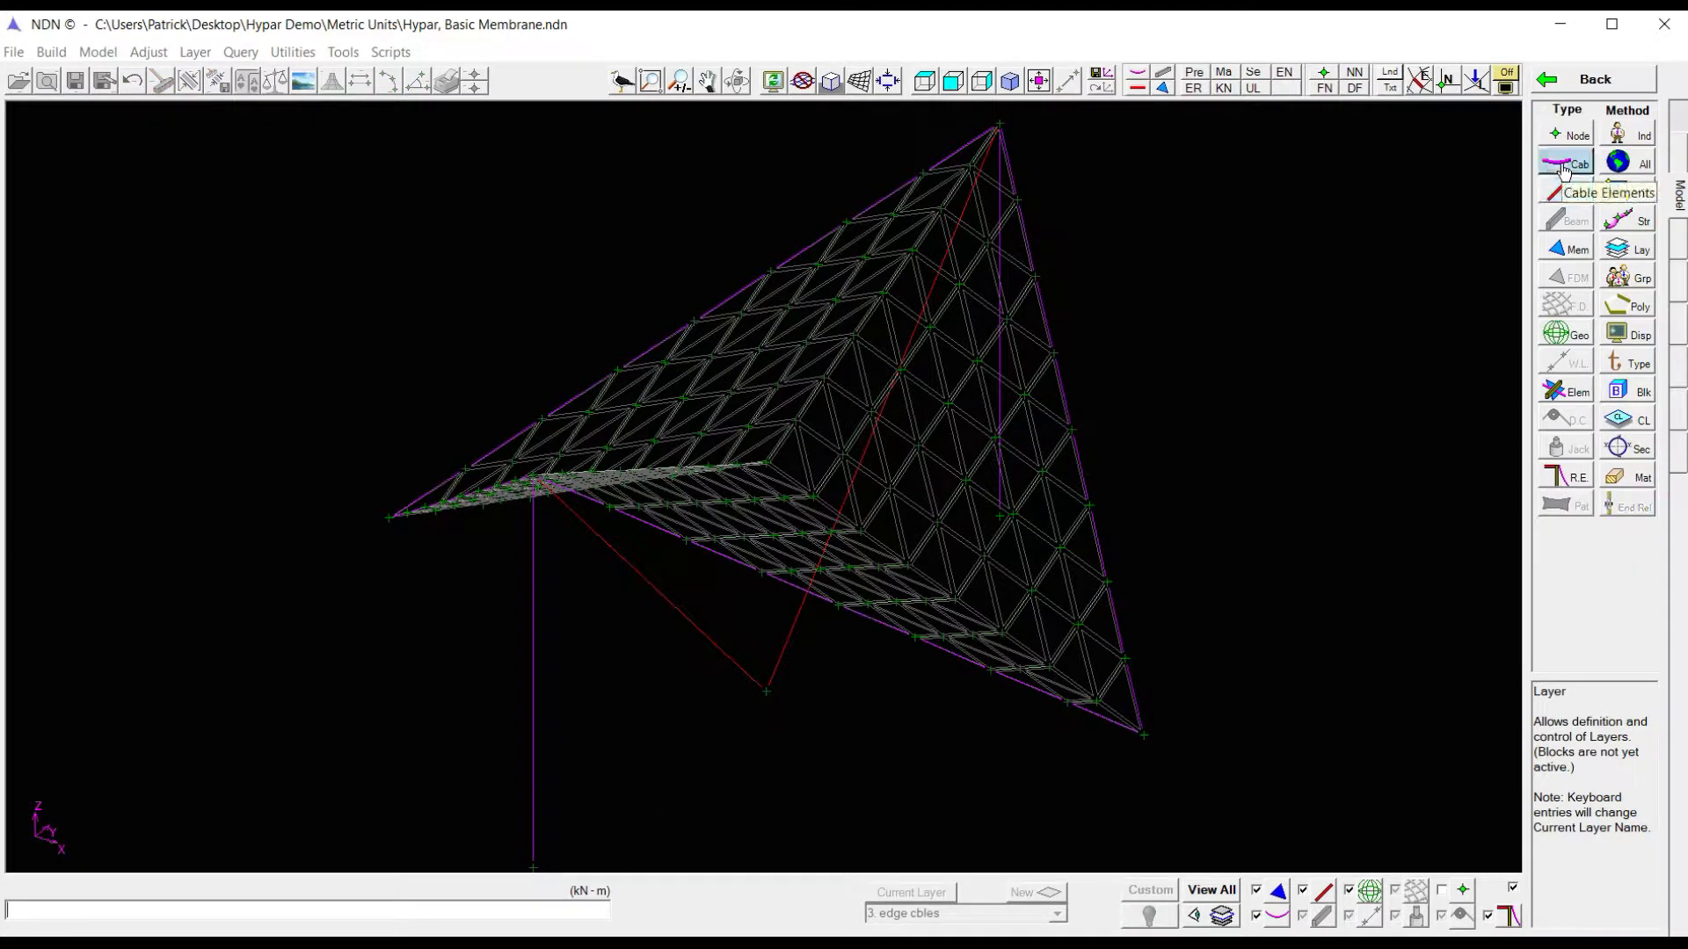
click(1633, 224)
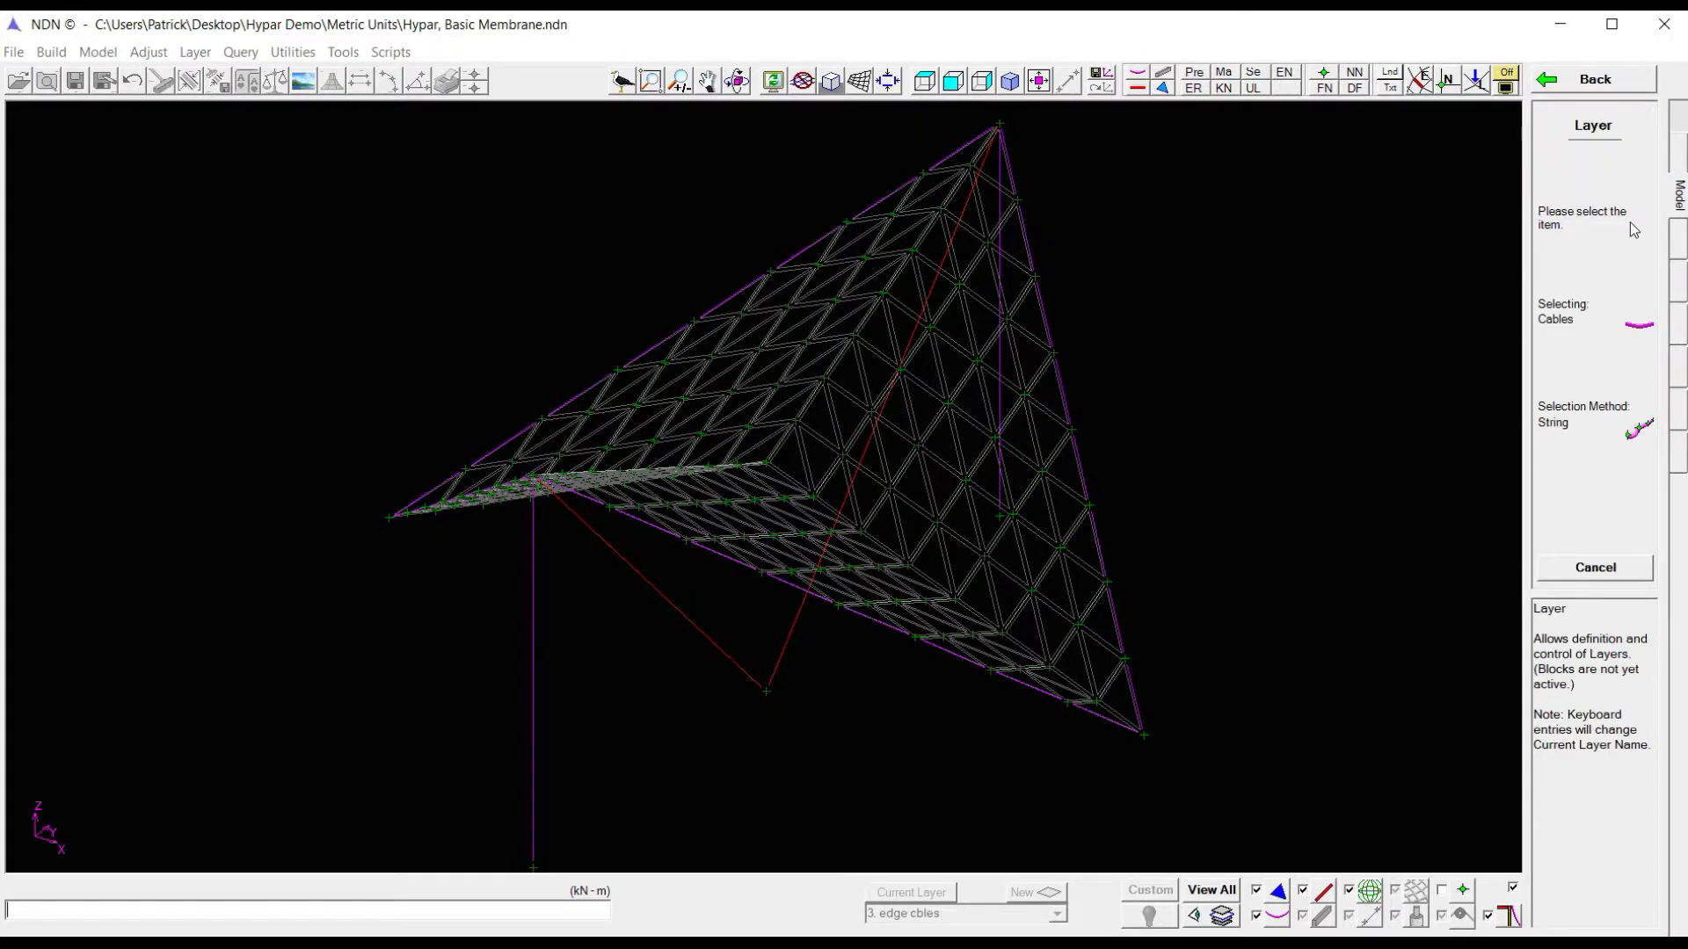
click(1140, 709)
click(1017, 175)
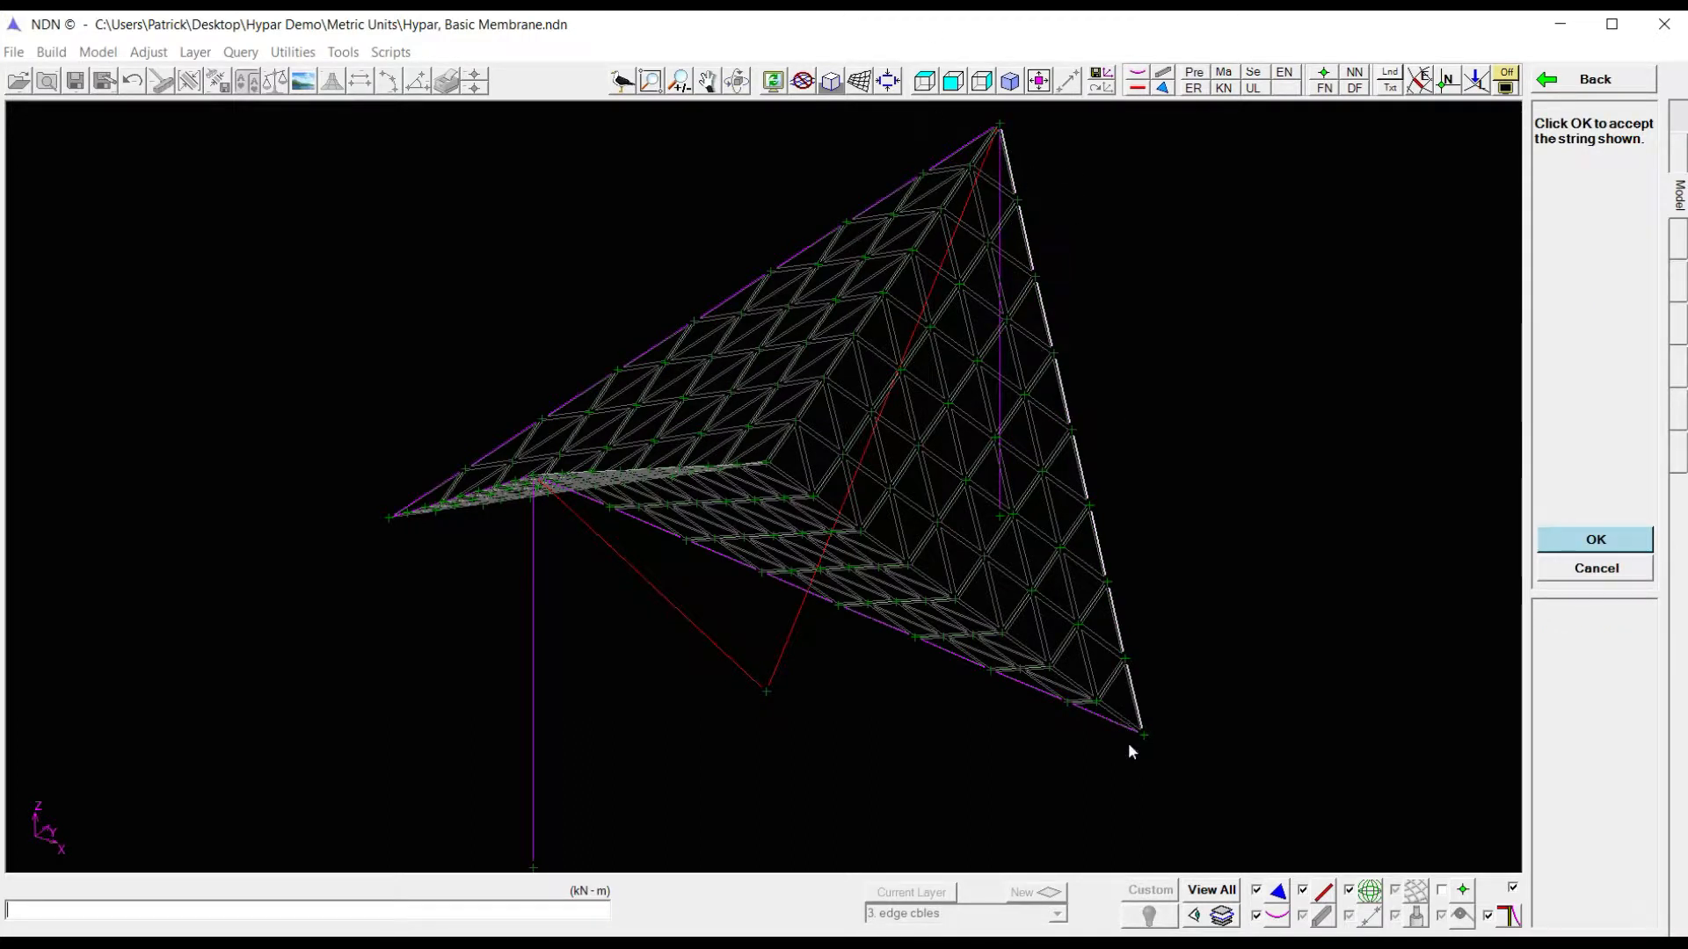
key(Return)
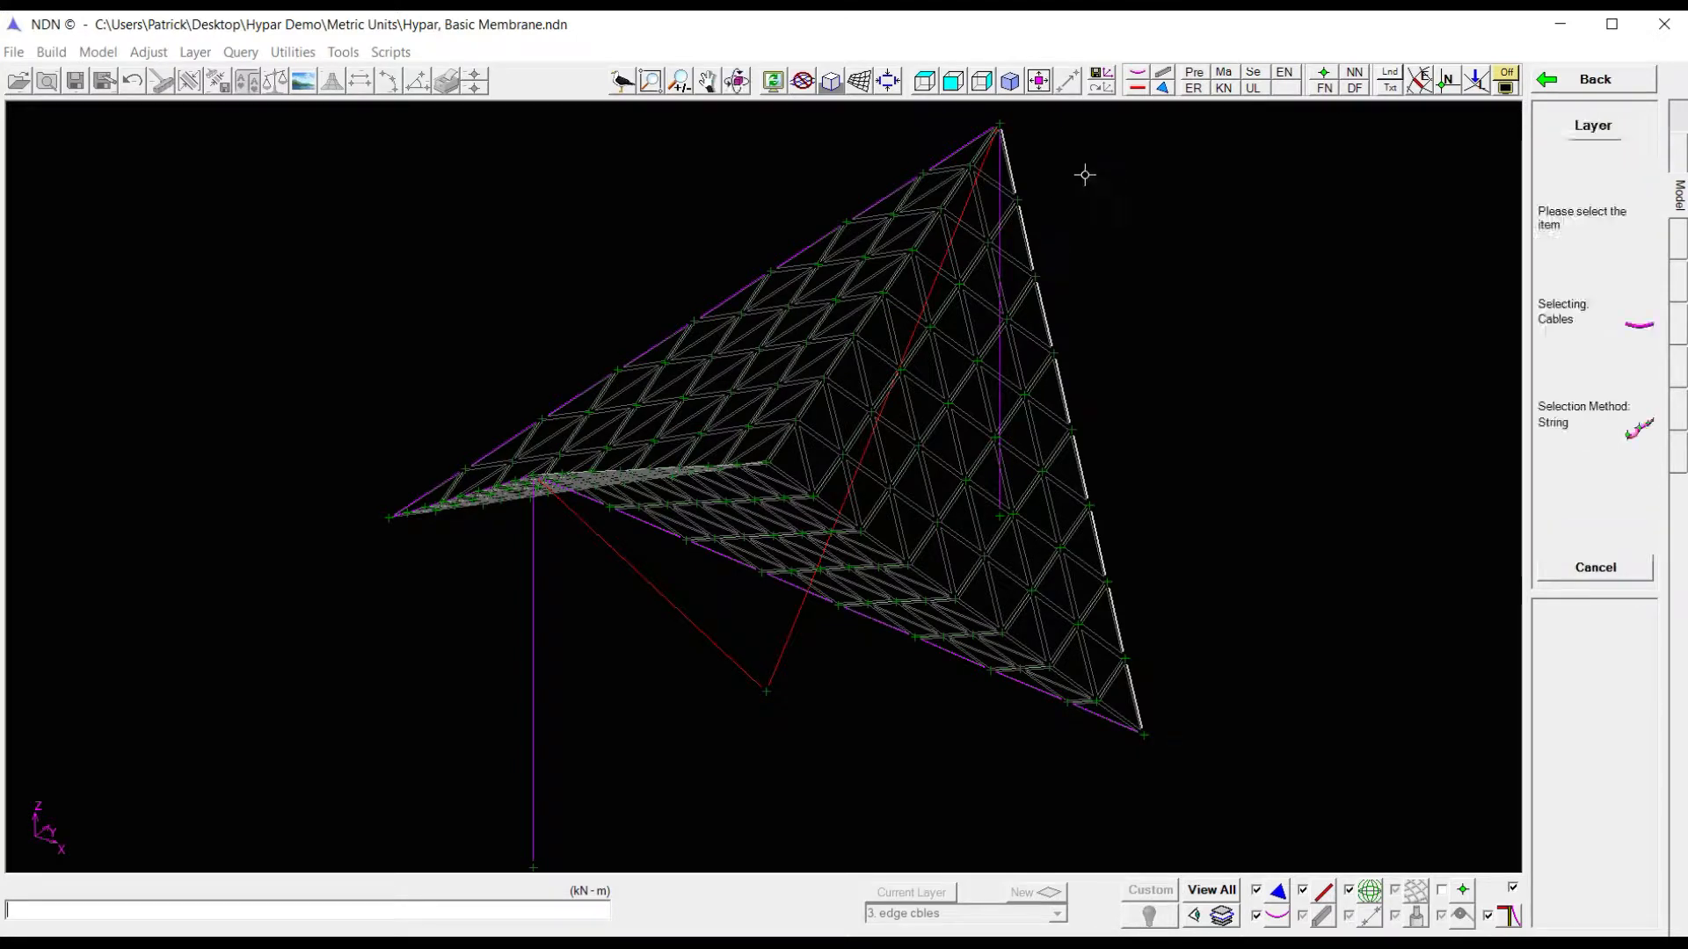
click(976, 145)
click(412, 503)
key(Return)
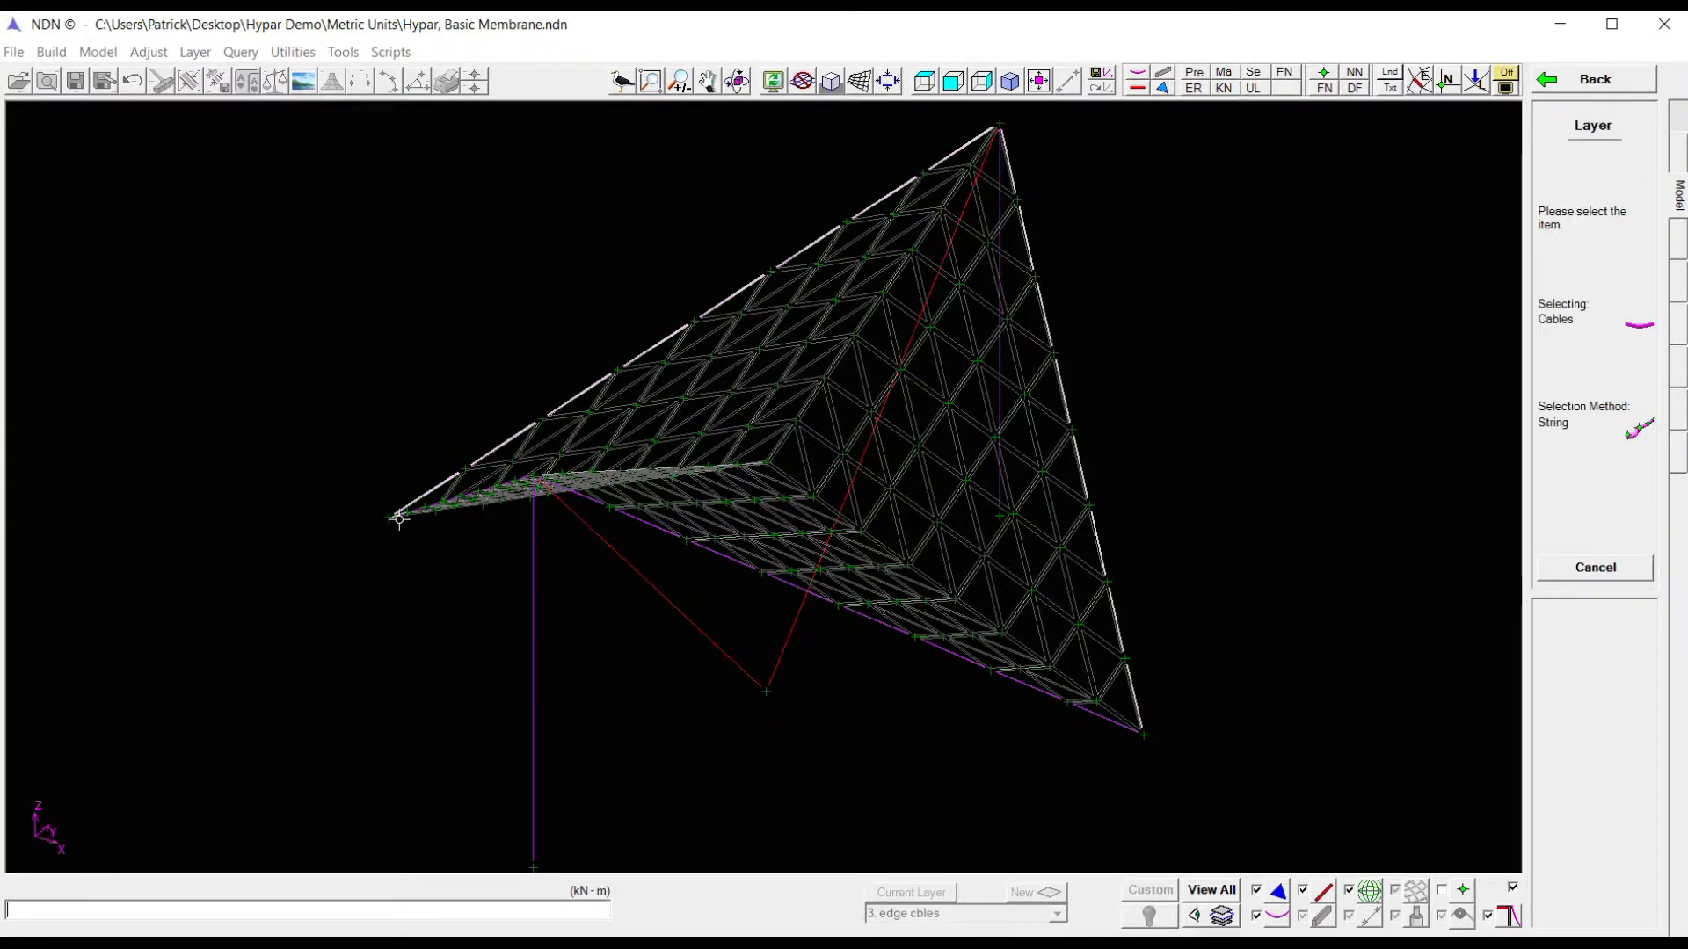
- Assign the two remaining edge cable strings, meeting at the other strut top, to the Edge Cbles layer and end the selection
click(518, 480)
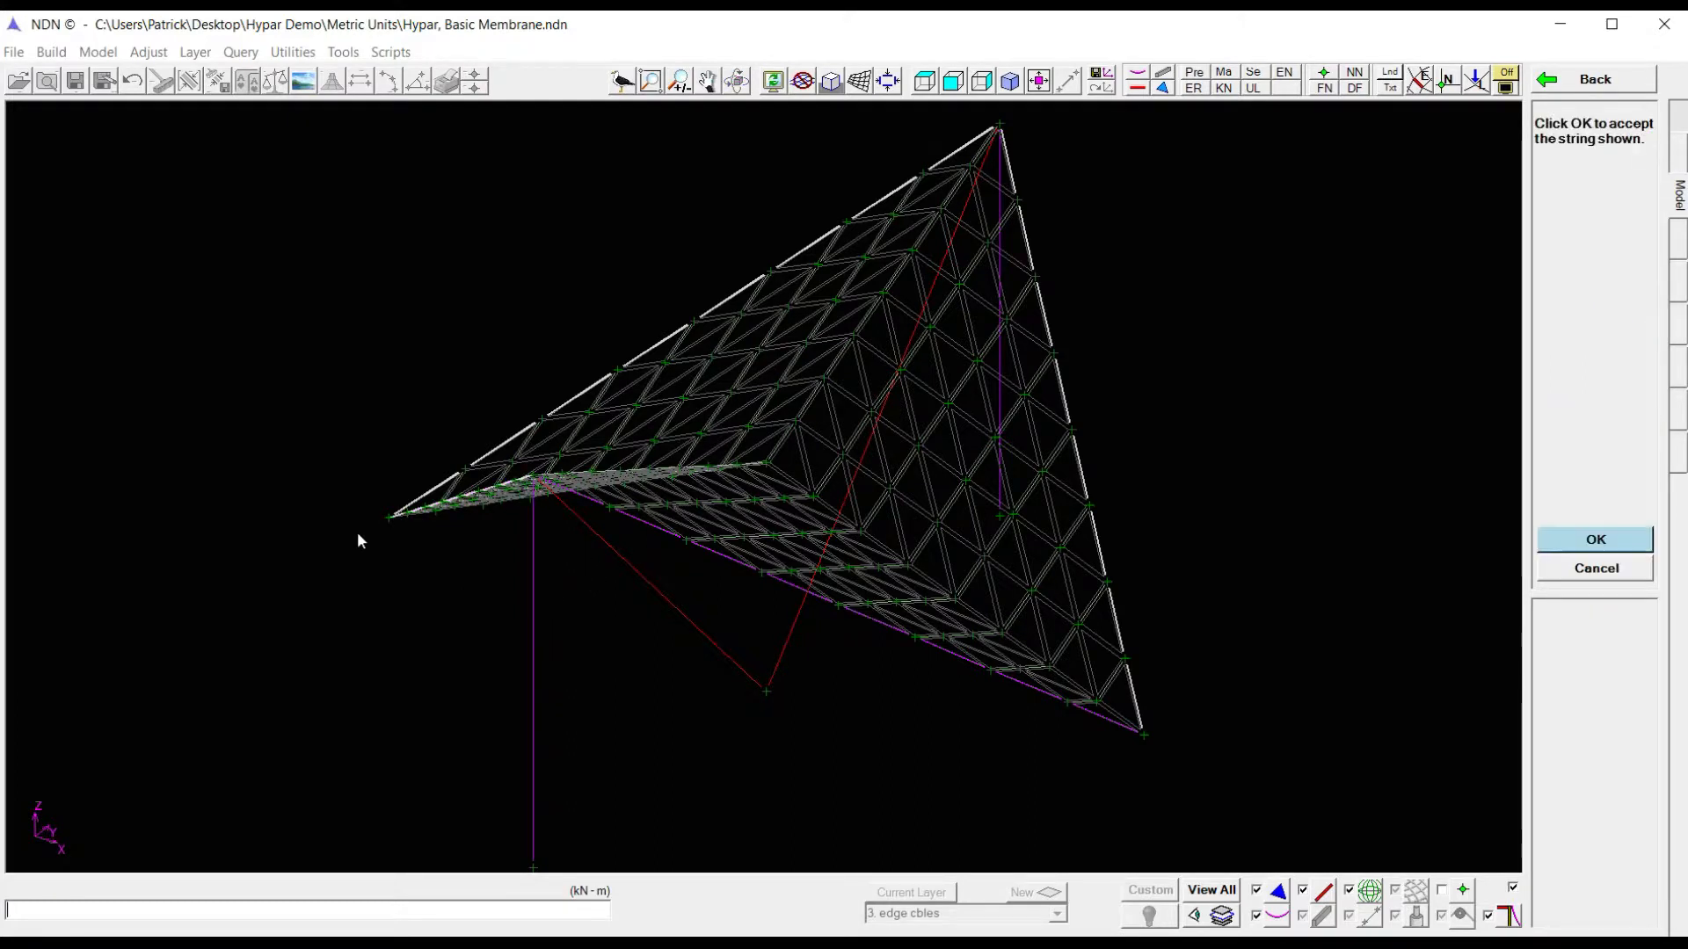
key(Return)
click(583, 497)
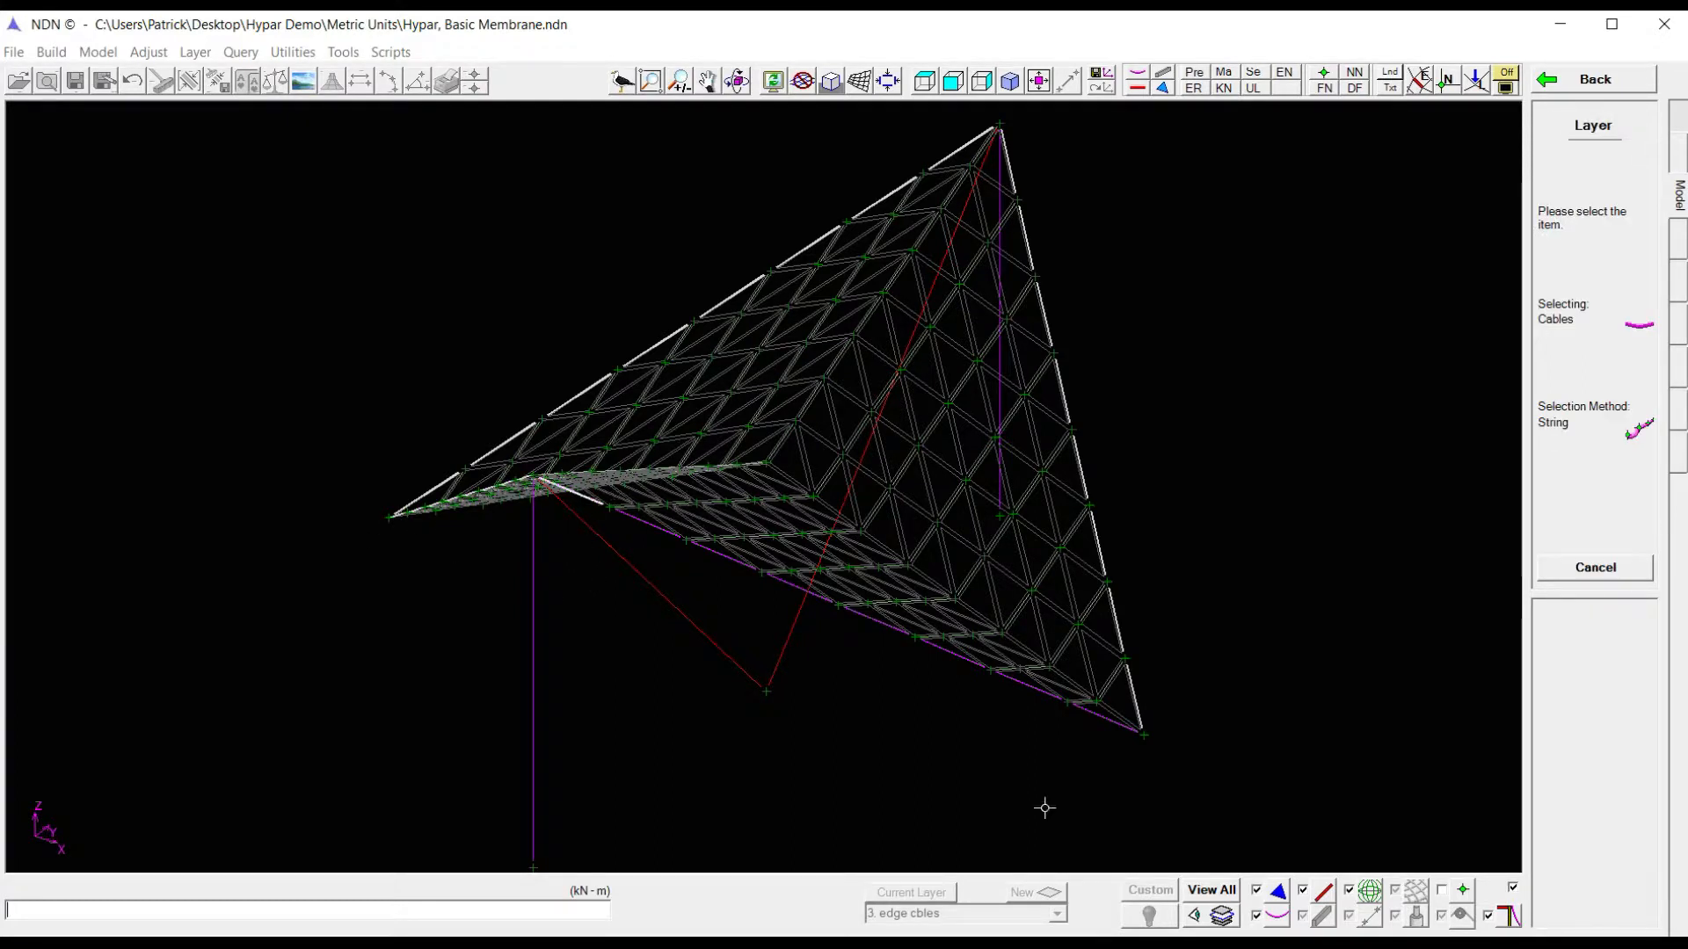
click(1090, 716)
key(Return)
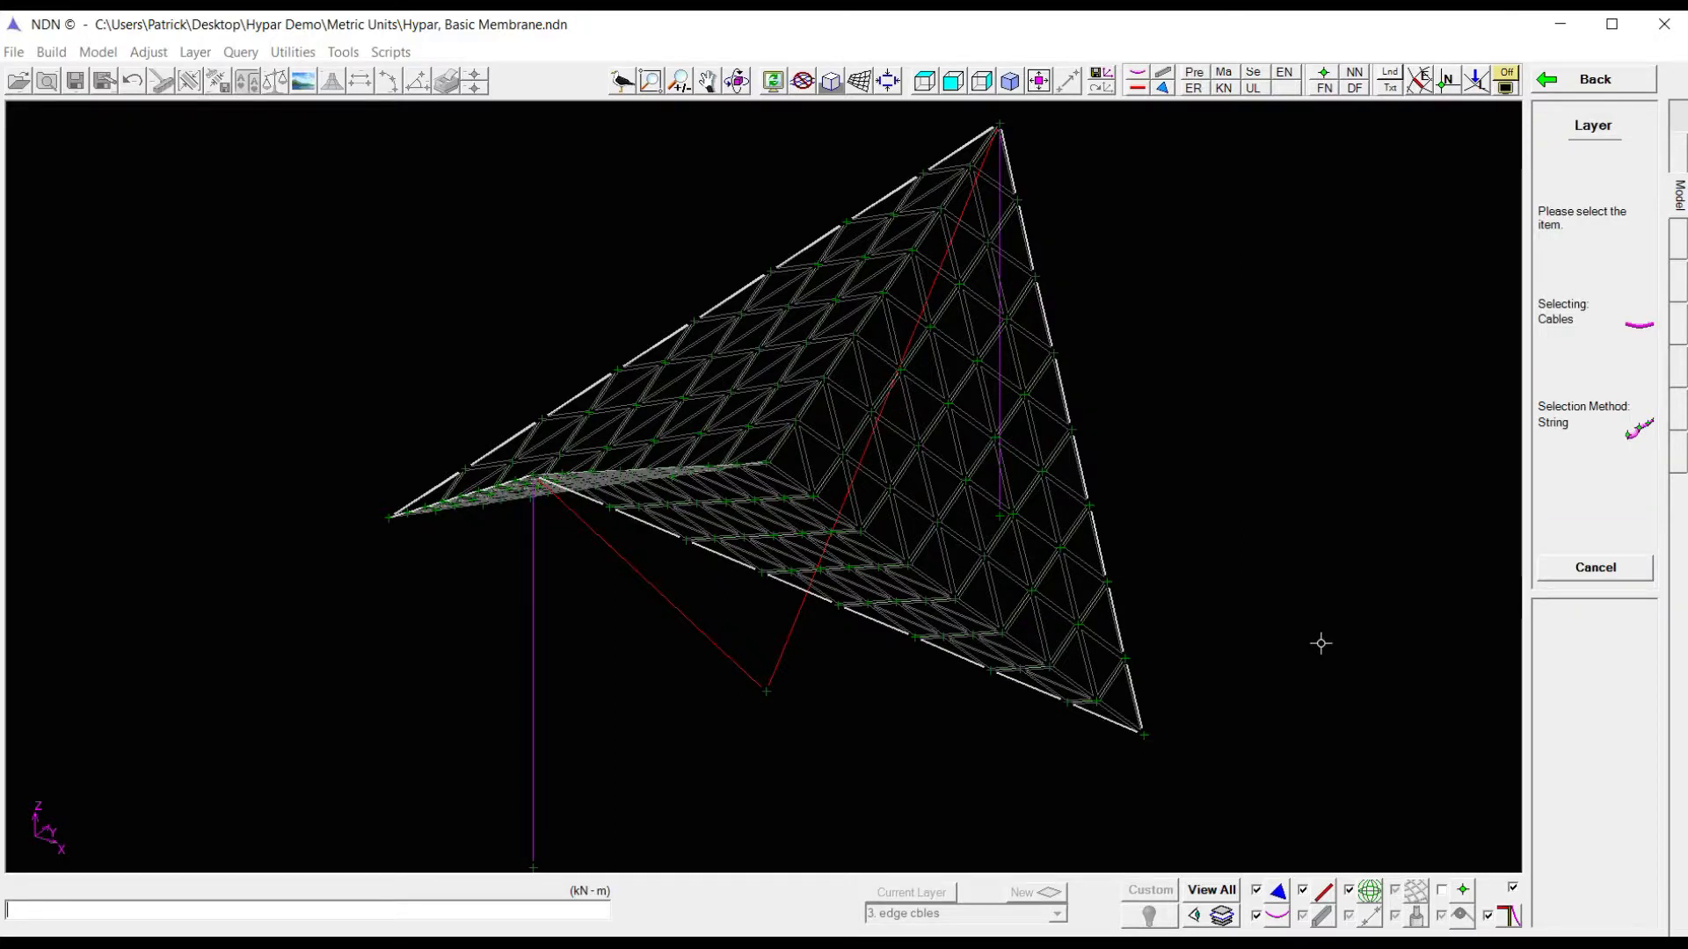
key(Return)
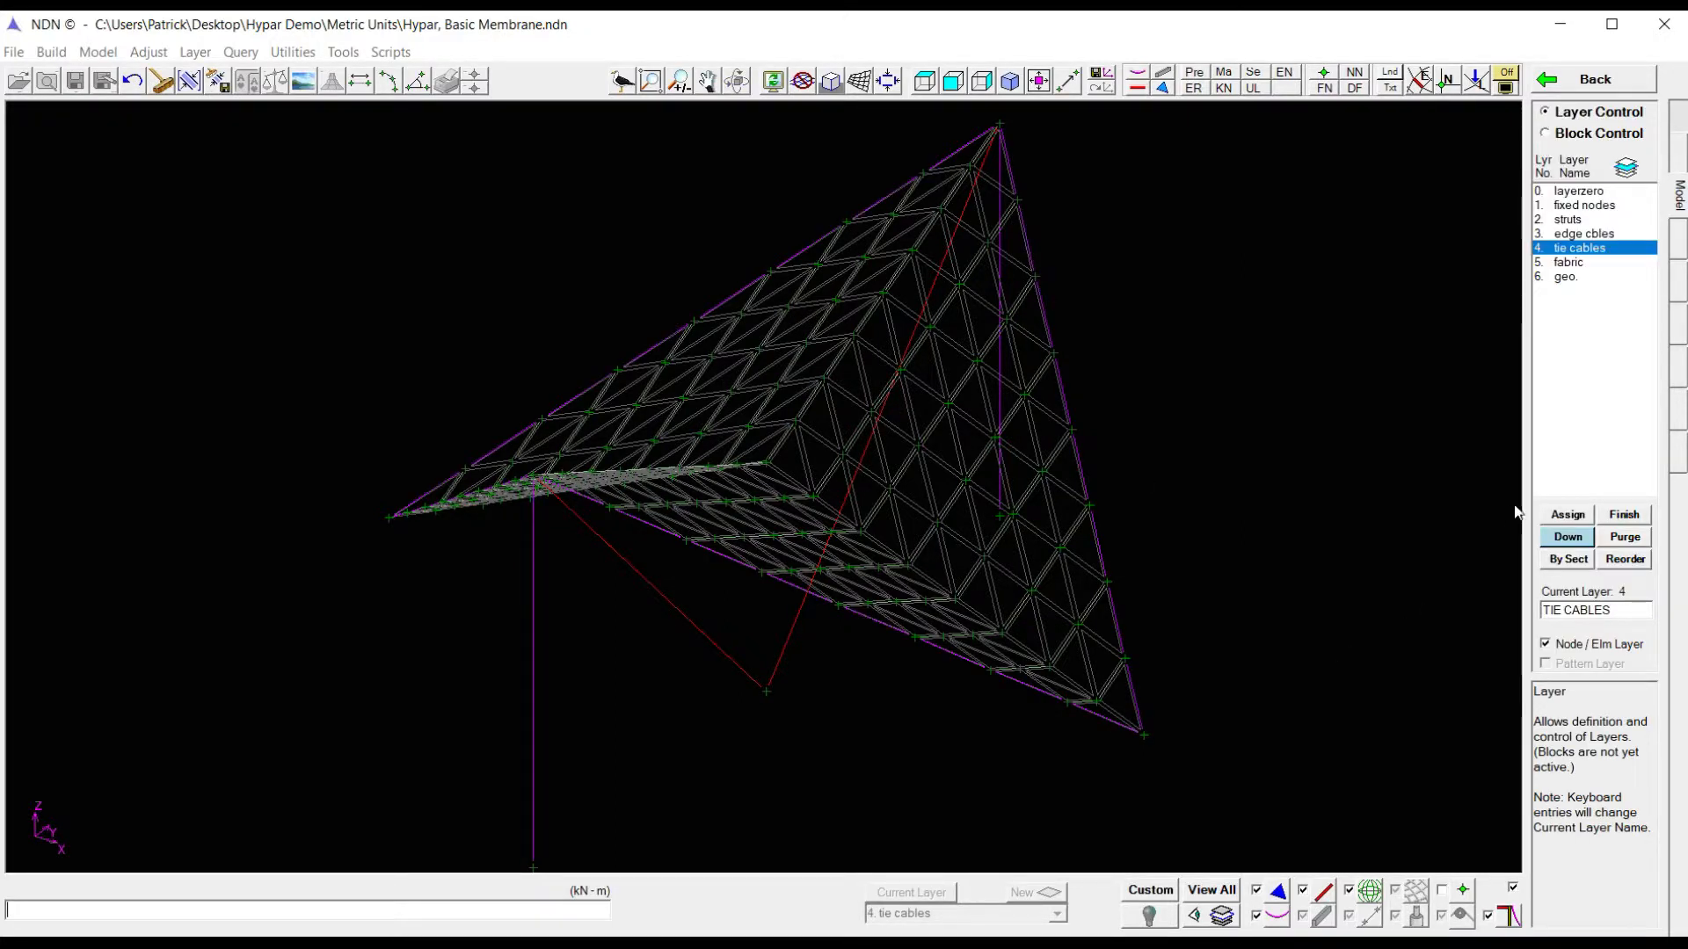
- Assign the two vertical tie cables, selected individually, to the Tie Cables layer
click(1567, 536)
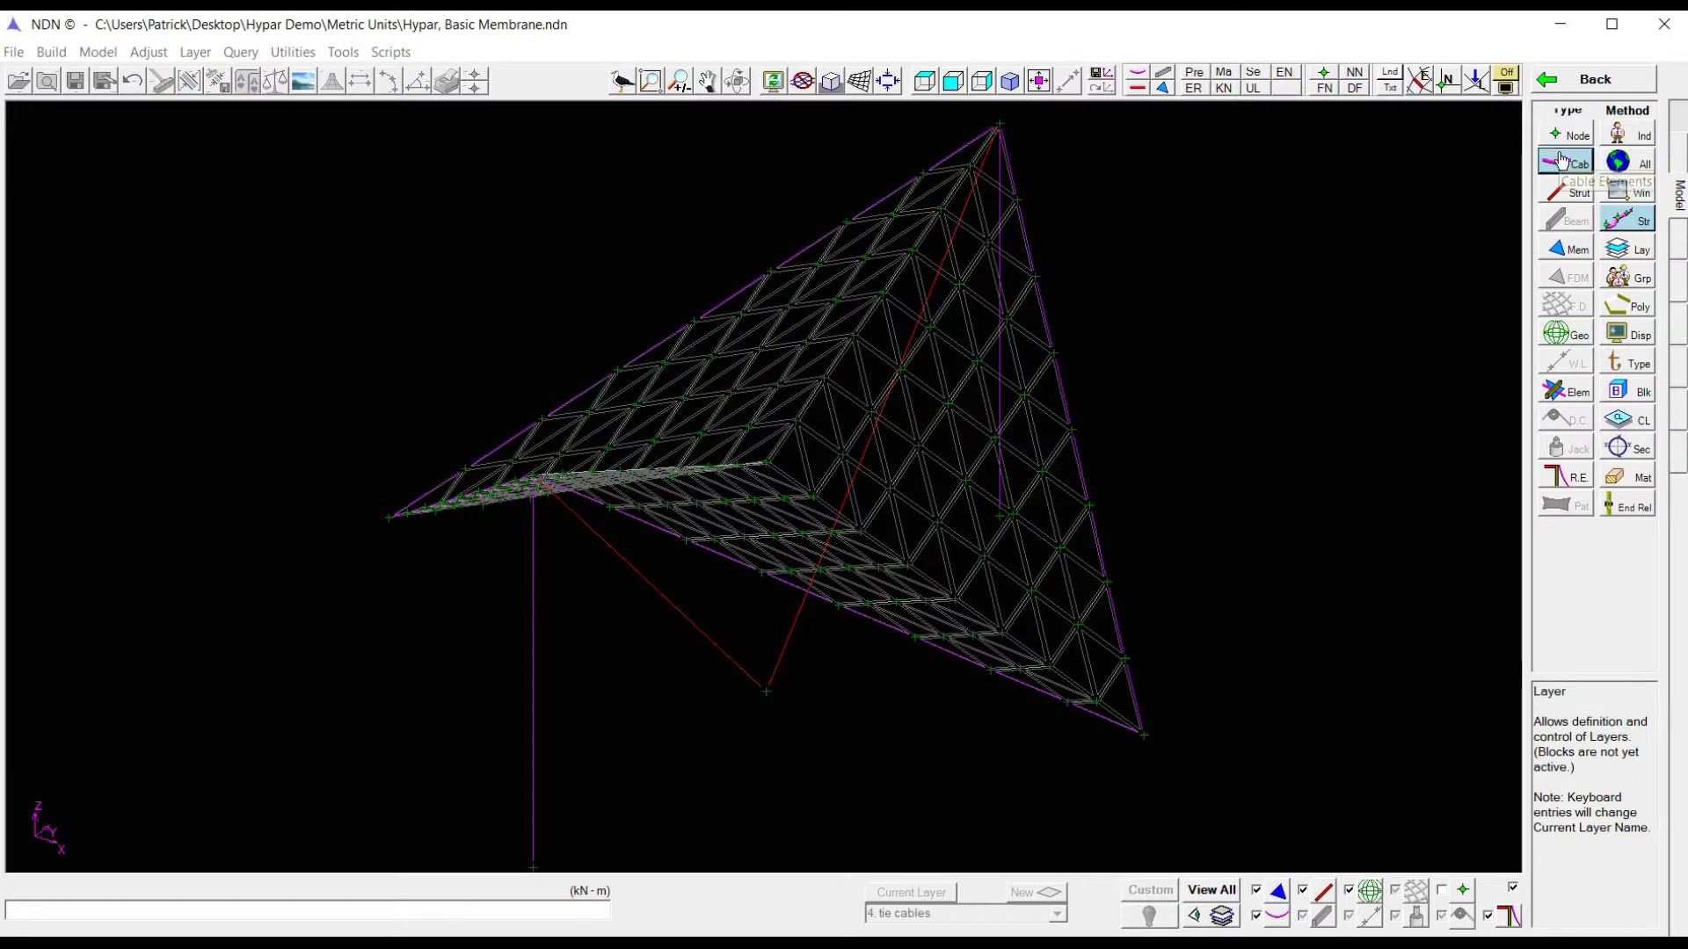
click(1631, 132)
click(1003, 369)
click(531, 641)
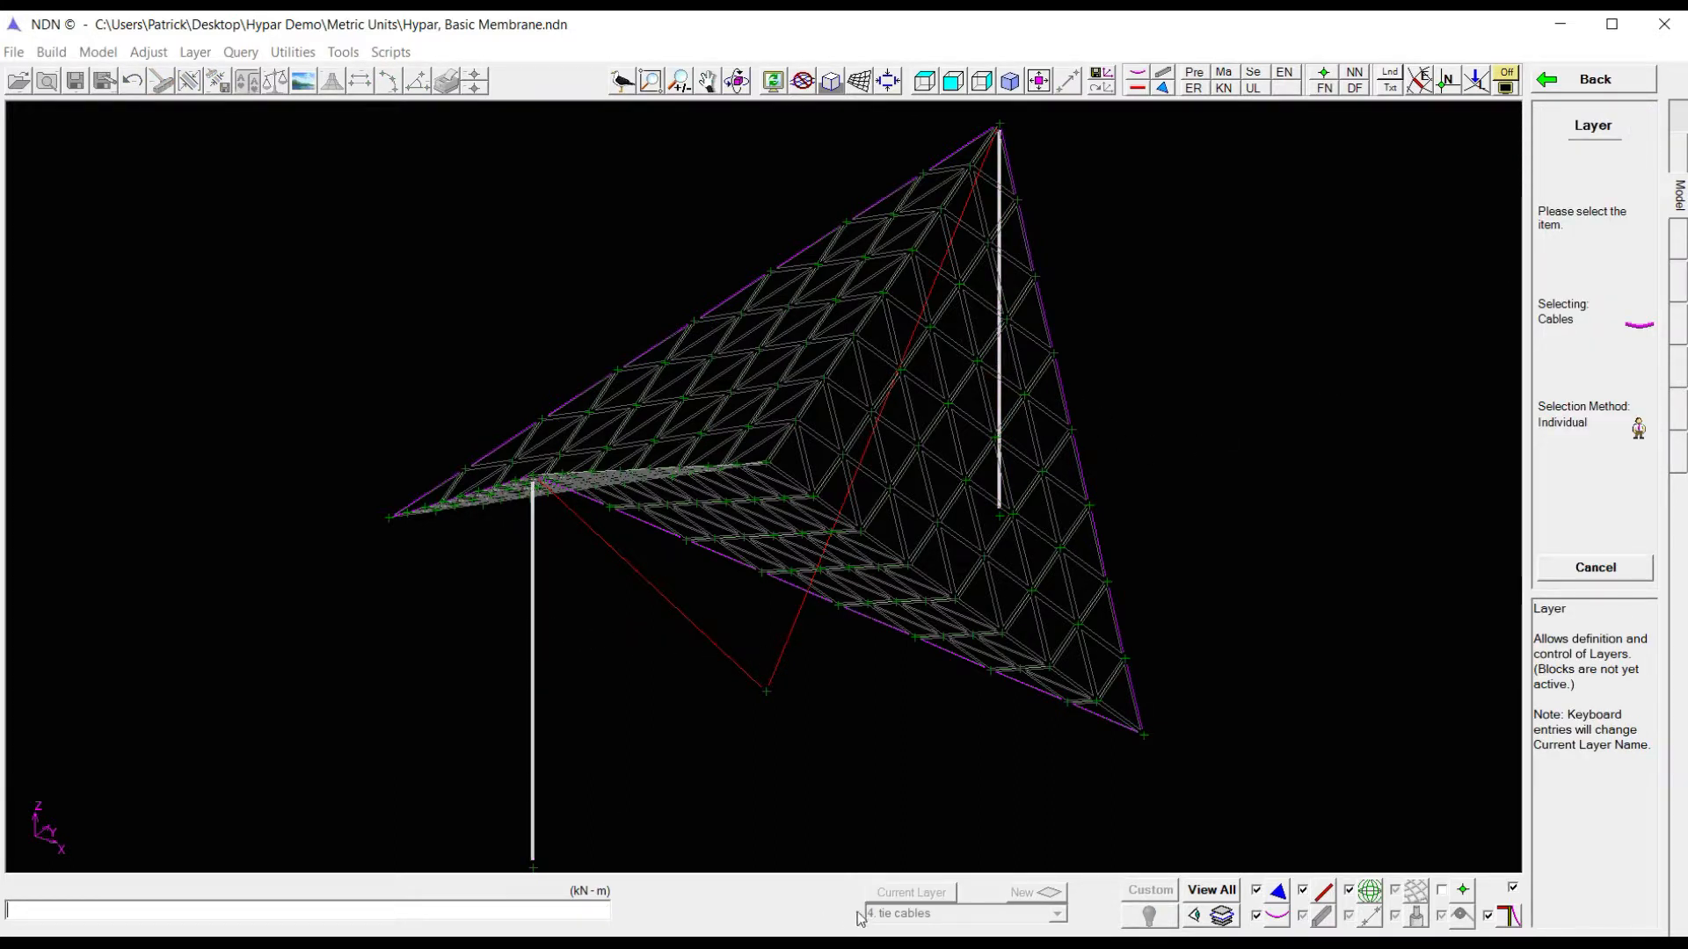
right_click(904, 746)
right_click(1459, 444)
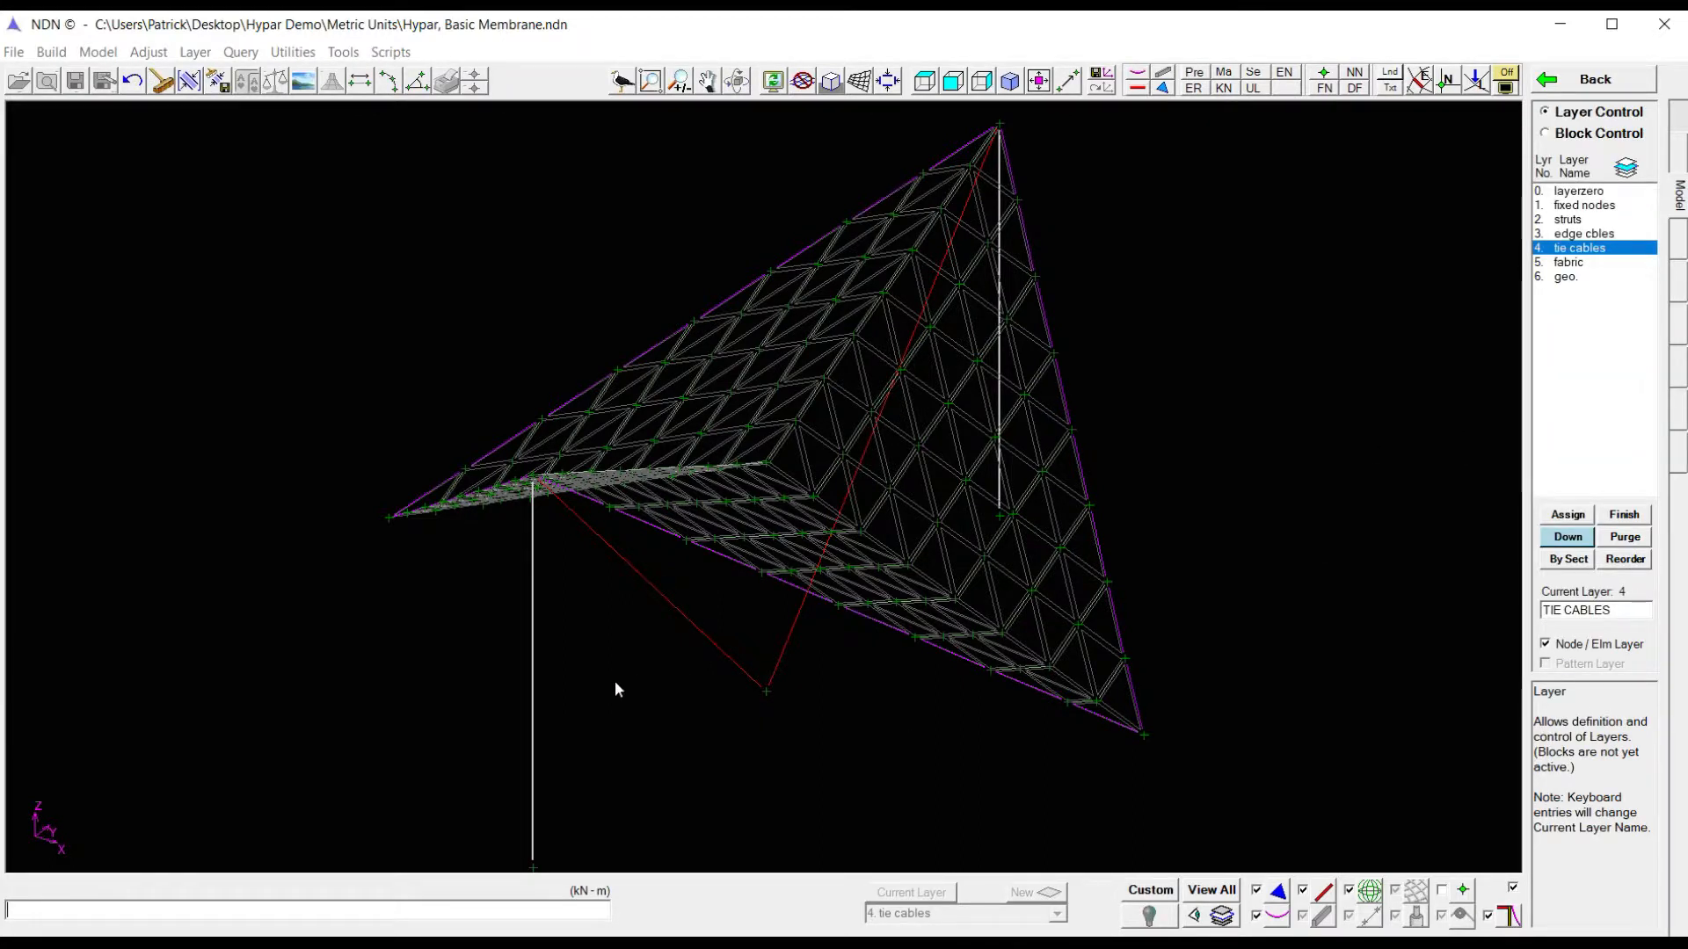
- Make the Fabric layer current and assign all membrane elements to it
right_click(732, 745)
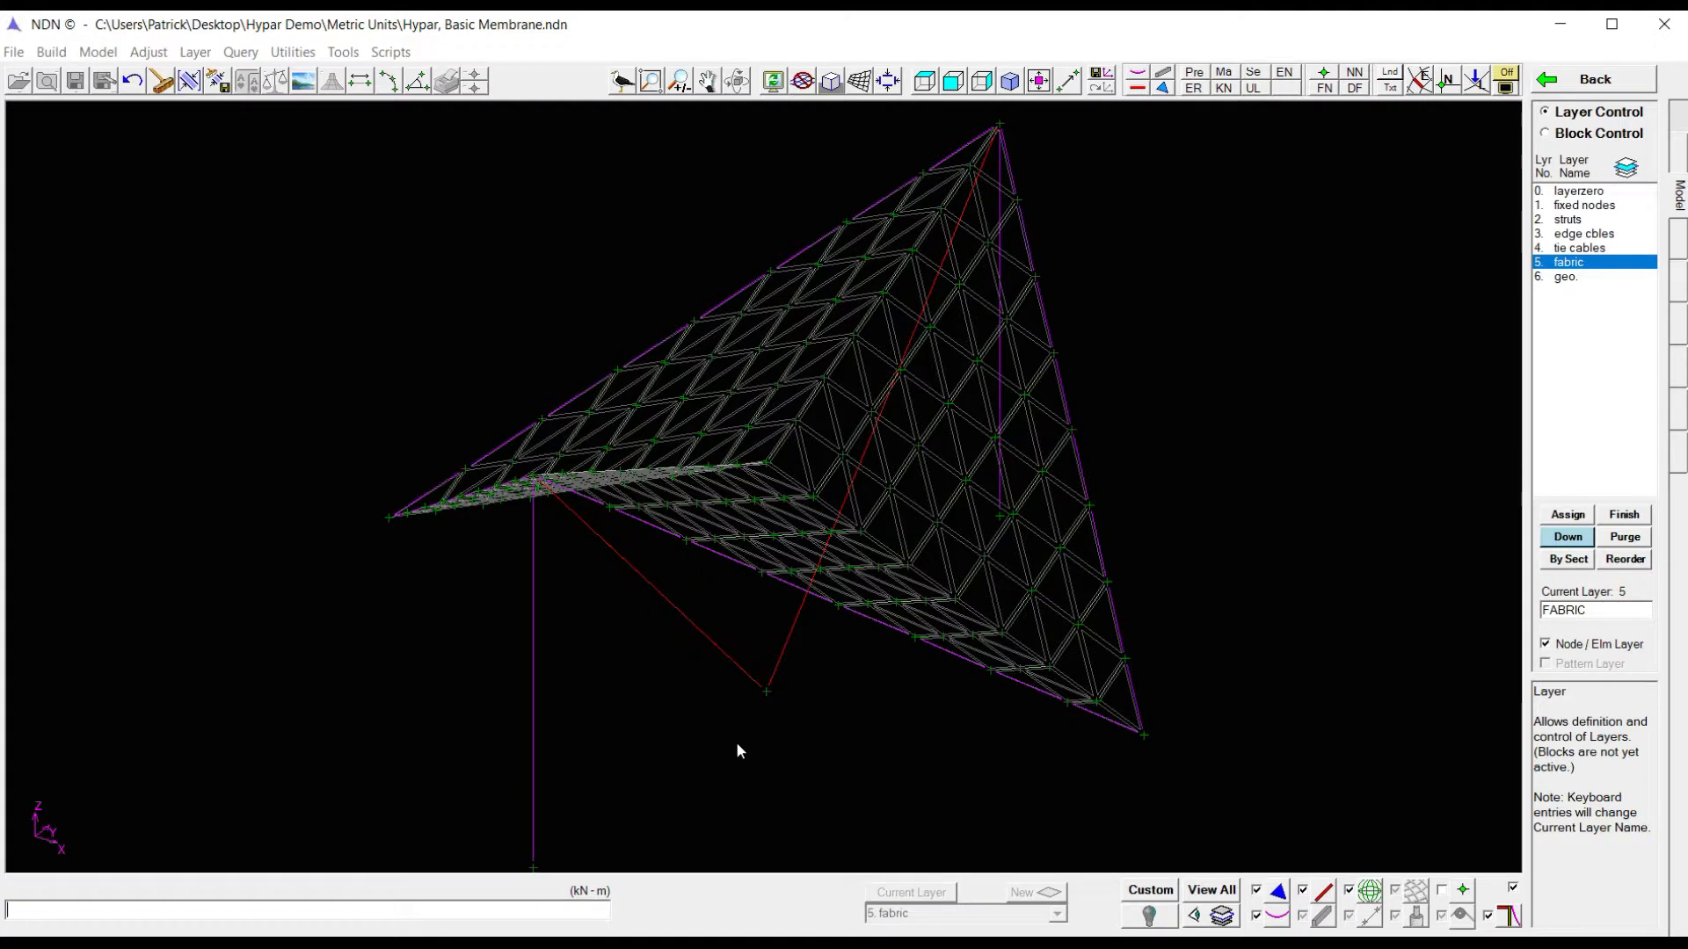
click(1572, 516)
click(1565, 252)
click(1631, 163)
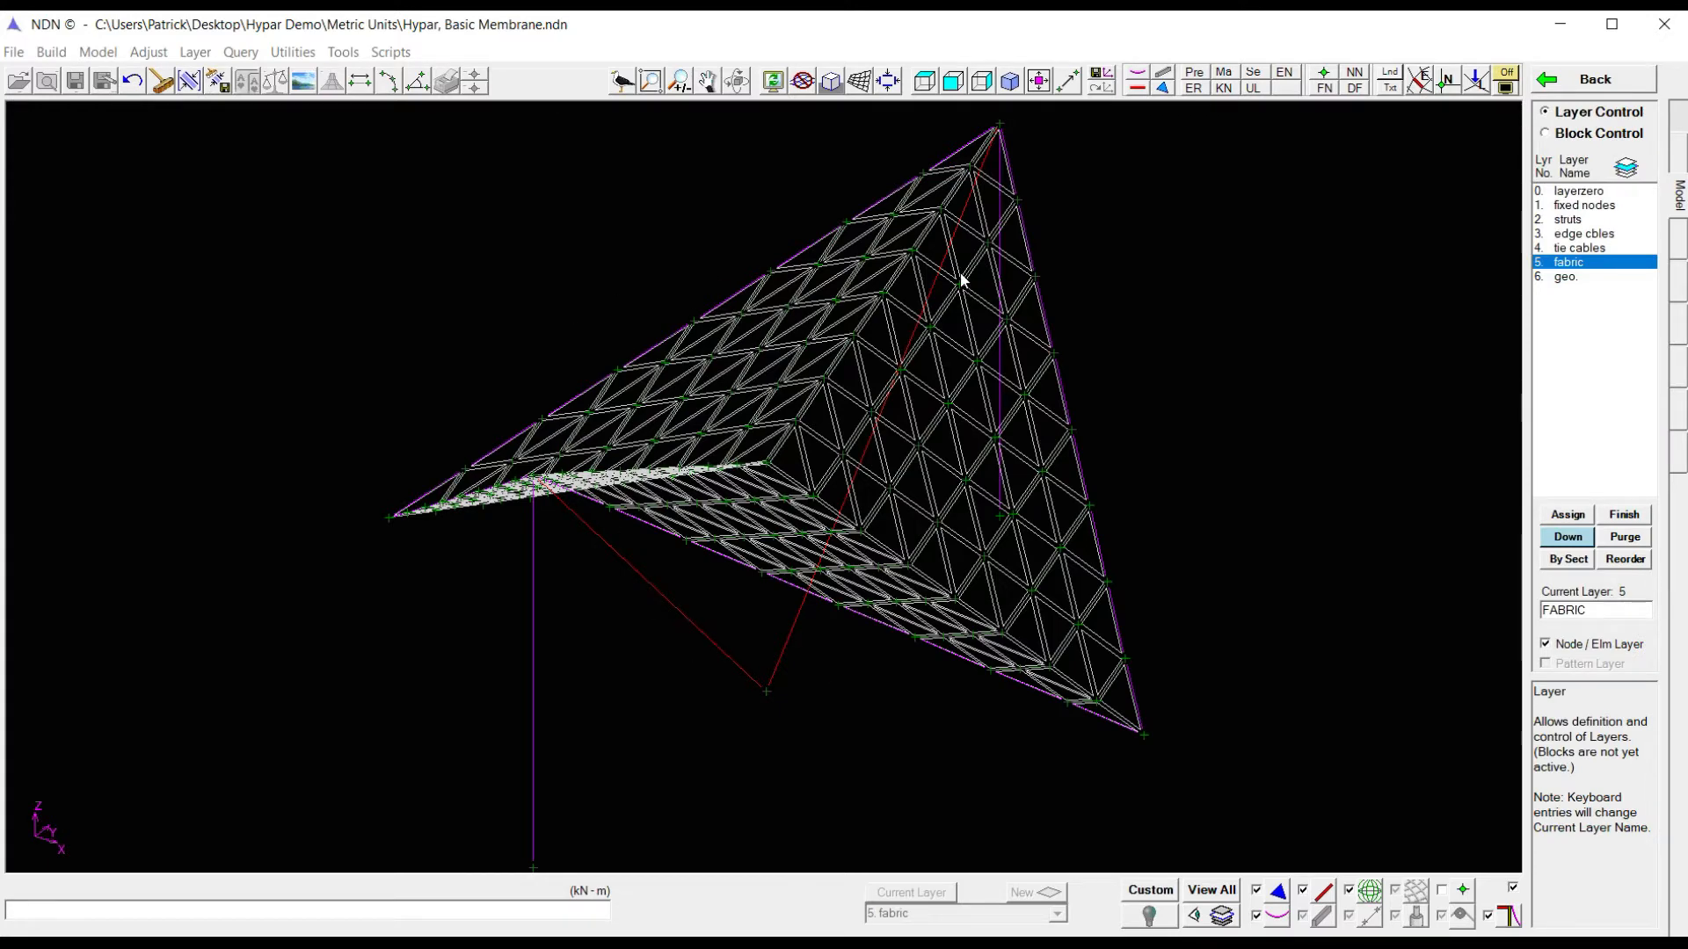
- Make the Geo. layer current and assign all geodesic elements to it
key(Return)
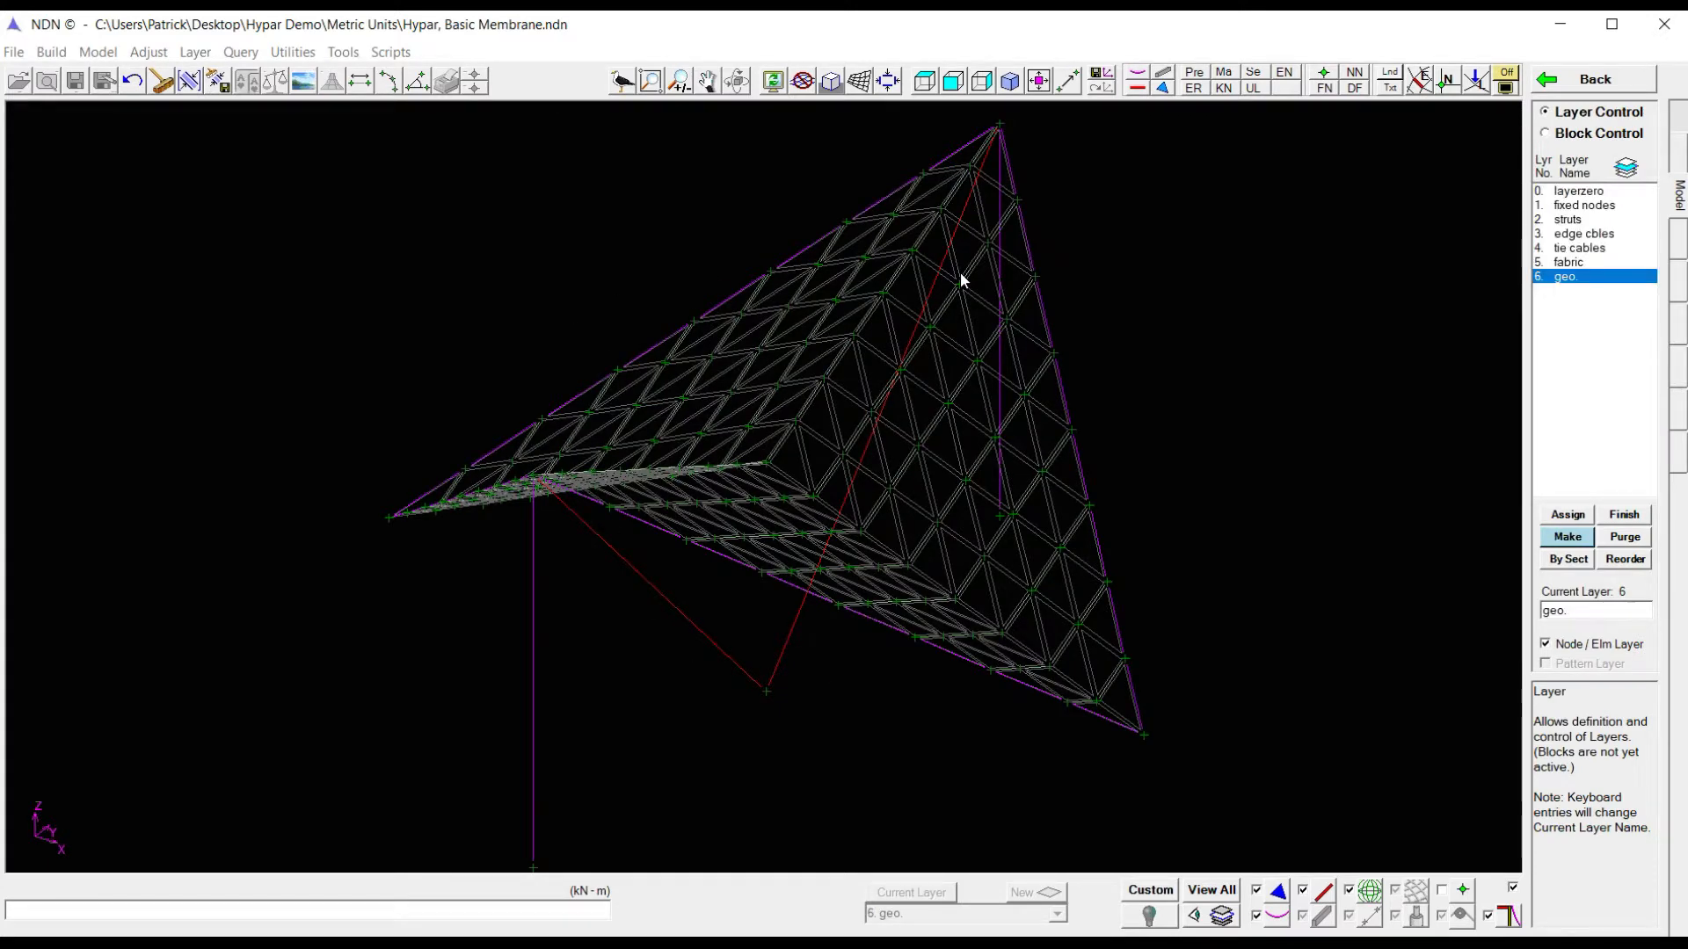
click(1580, 517)
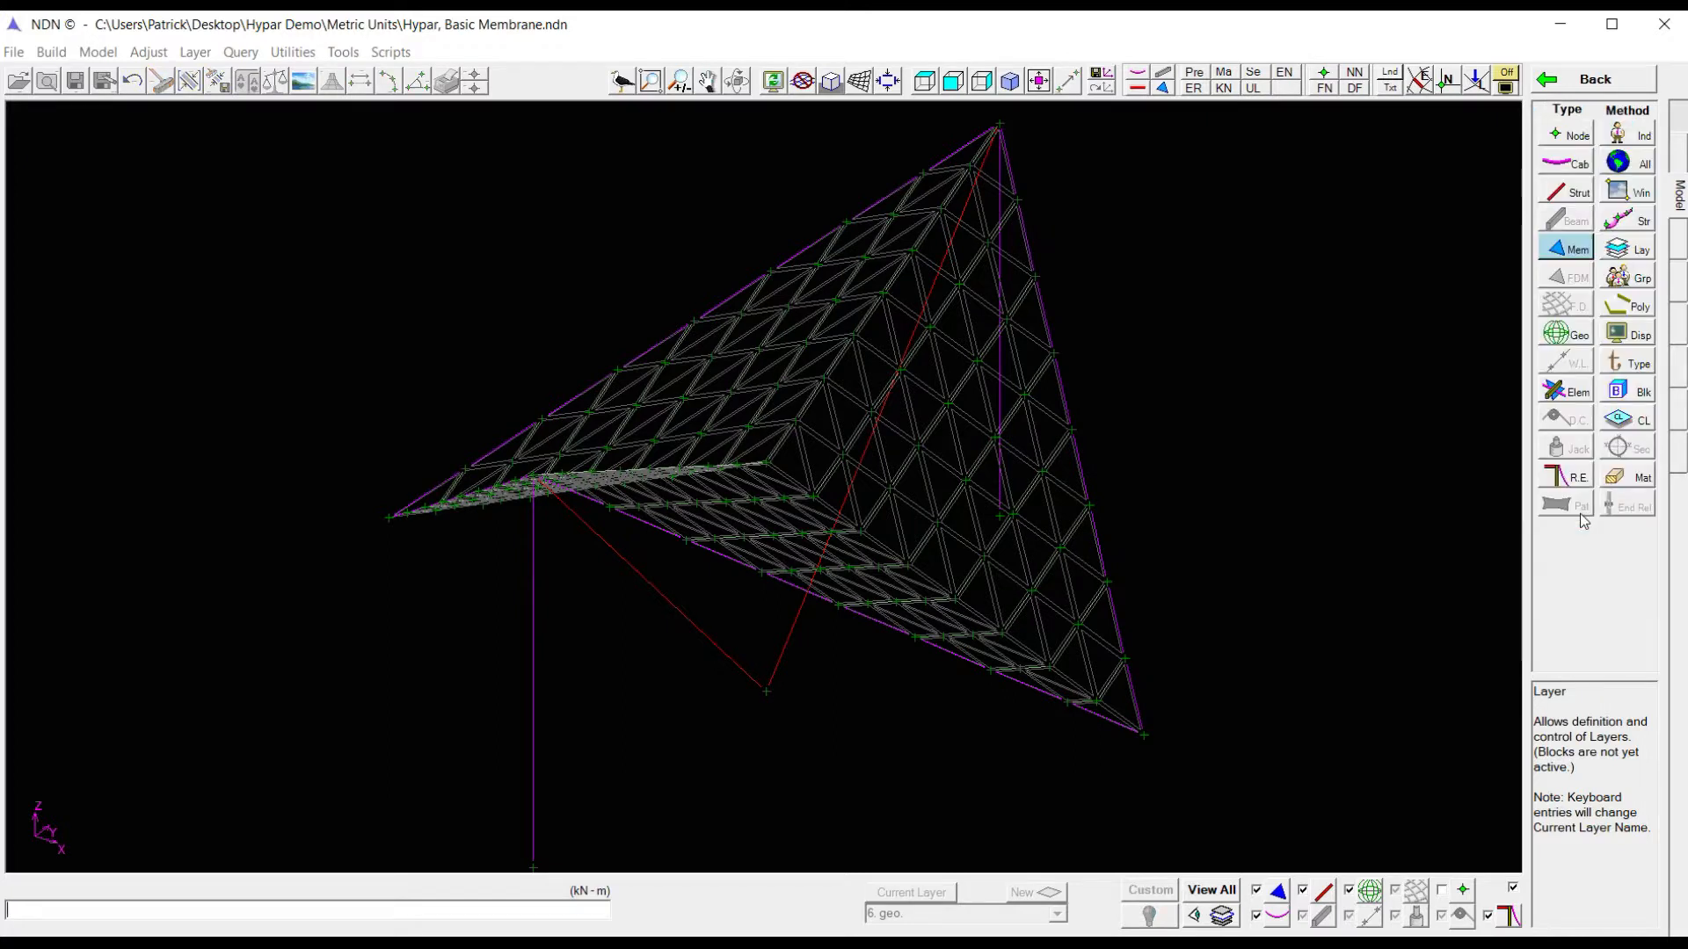
click(1565, 337)
click(1622, 171)
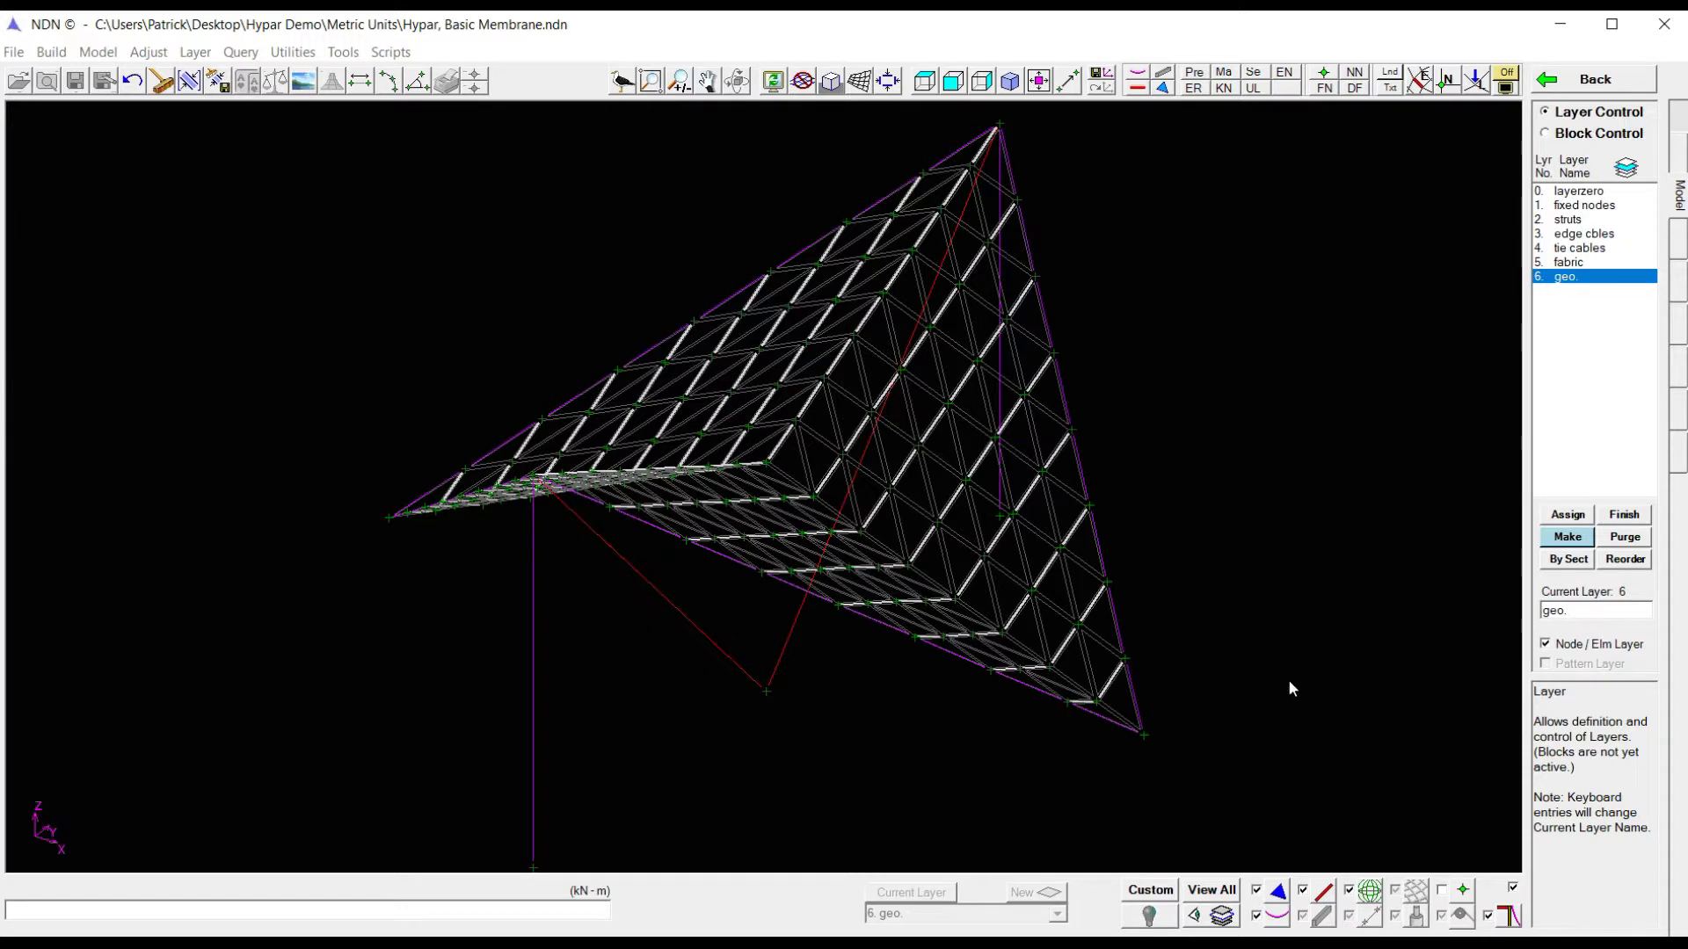
right_click(1262, 369)
- Check the assigned elements of each layer from Fixed Nodes through Geo., and finish layer control
click(1601, 211)
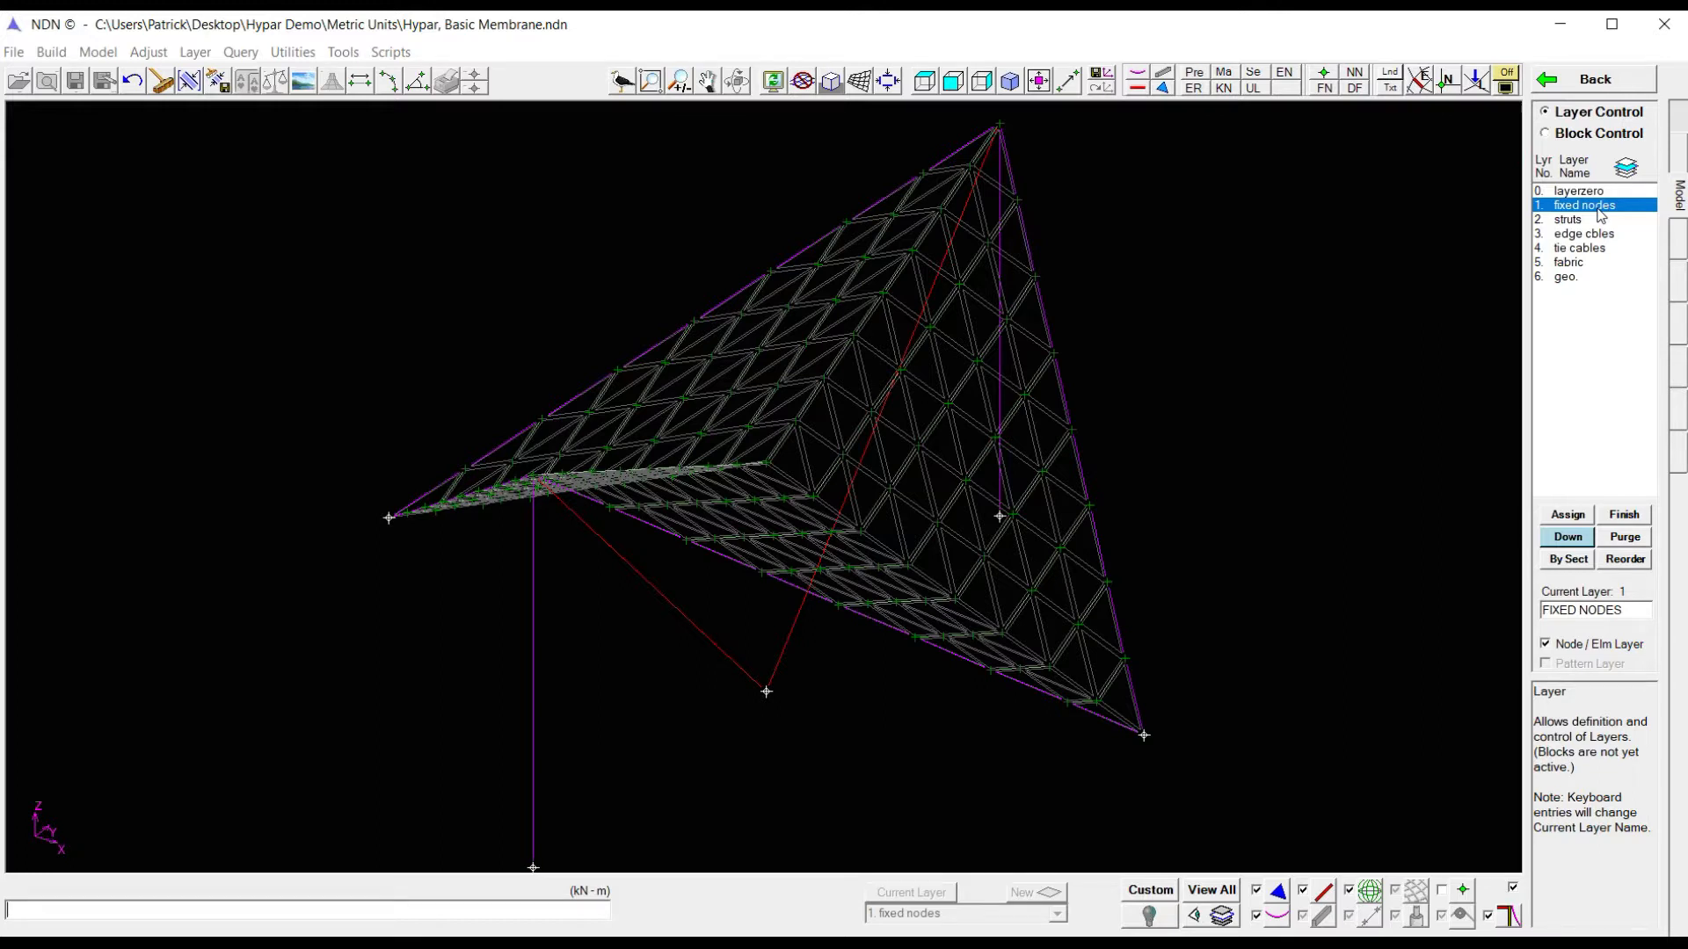
key(Down)
key(Down)
key(Down)
key(Down)
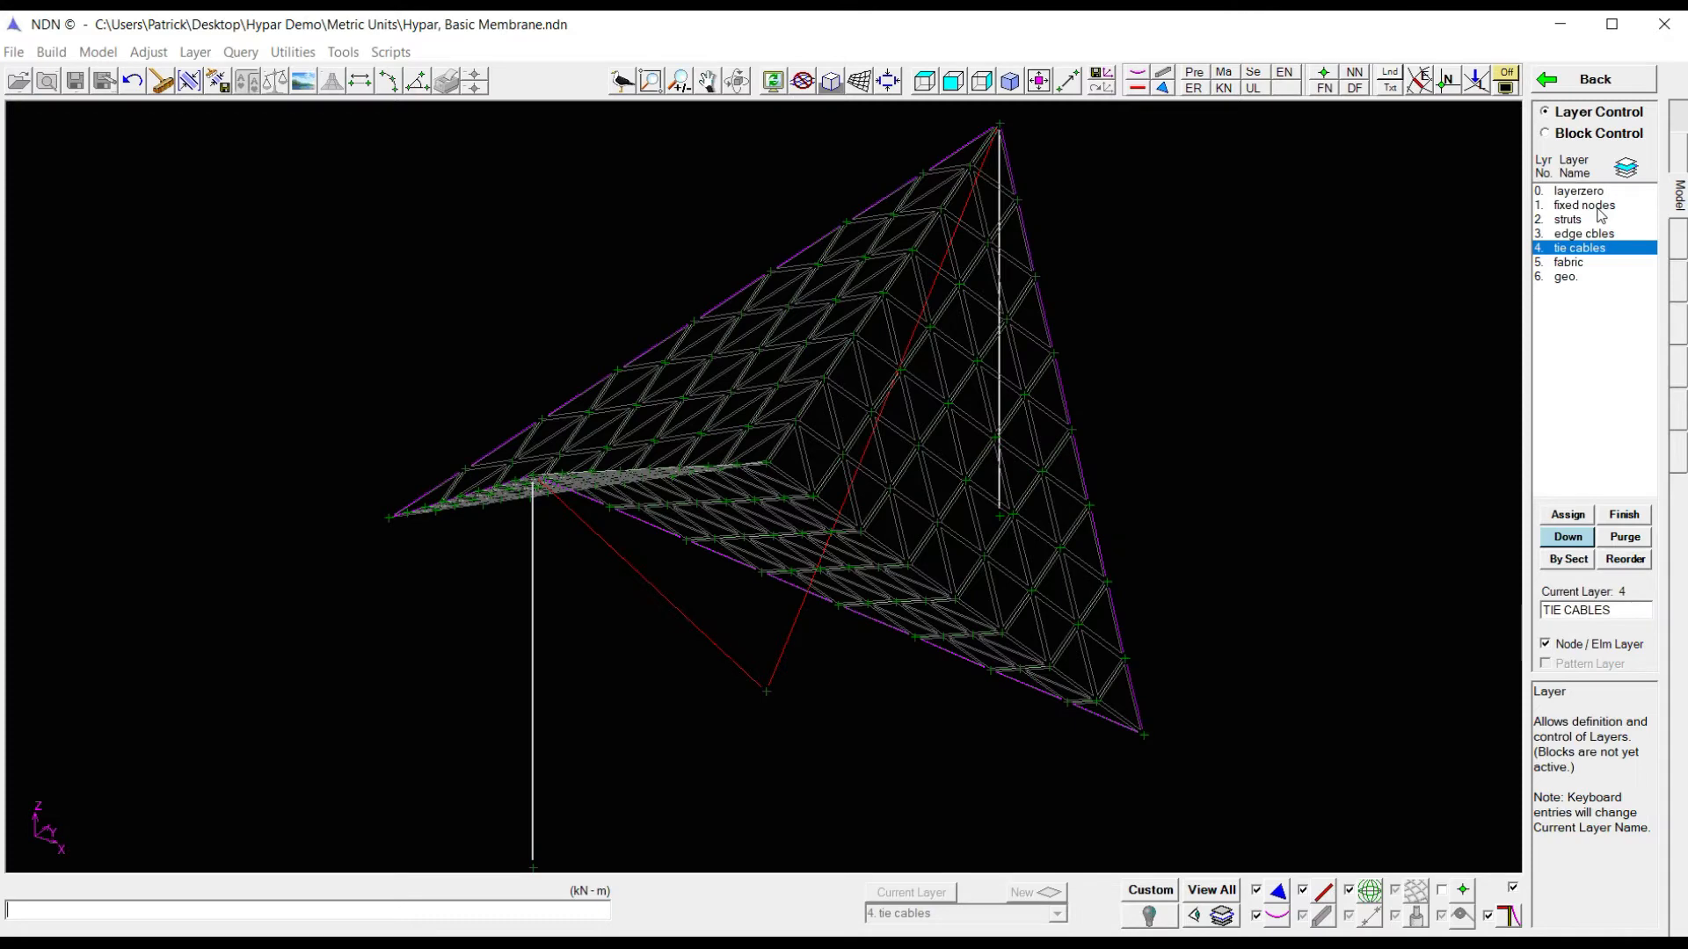
key(Down)
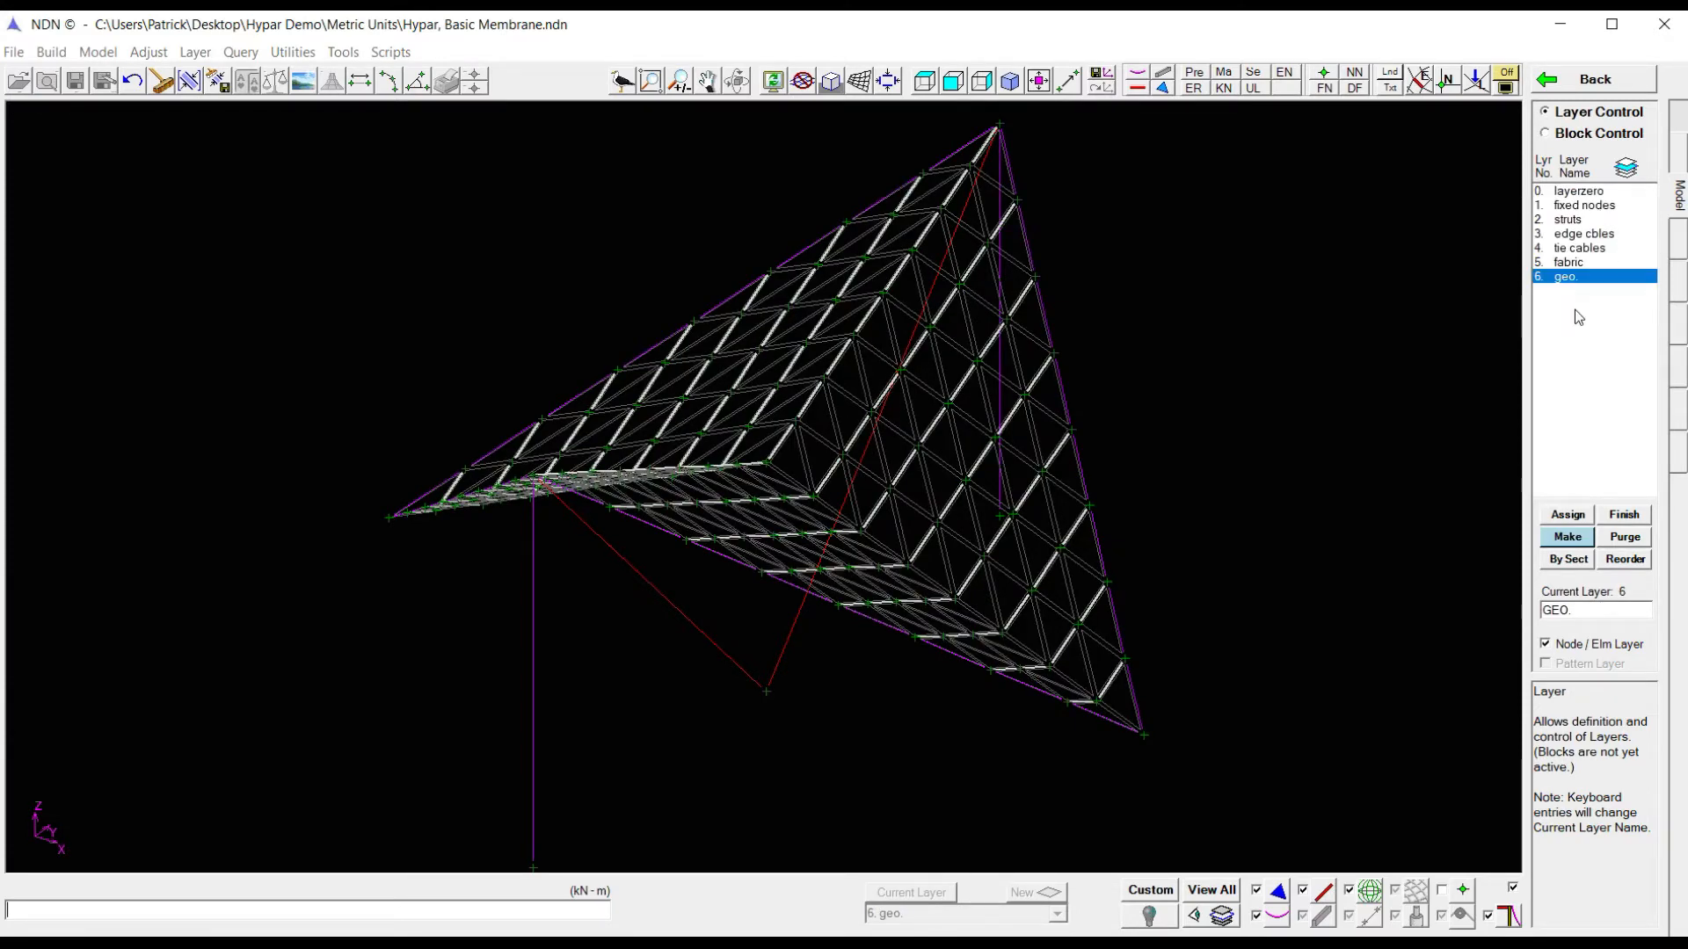
click(1609, 519)
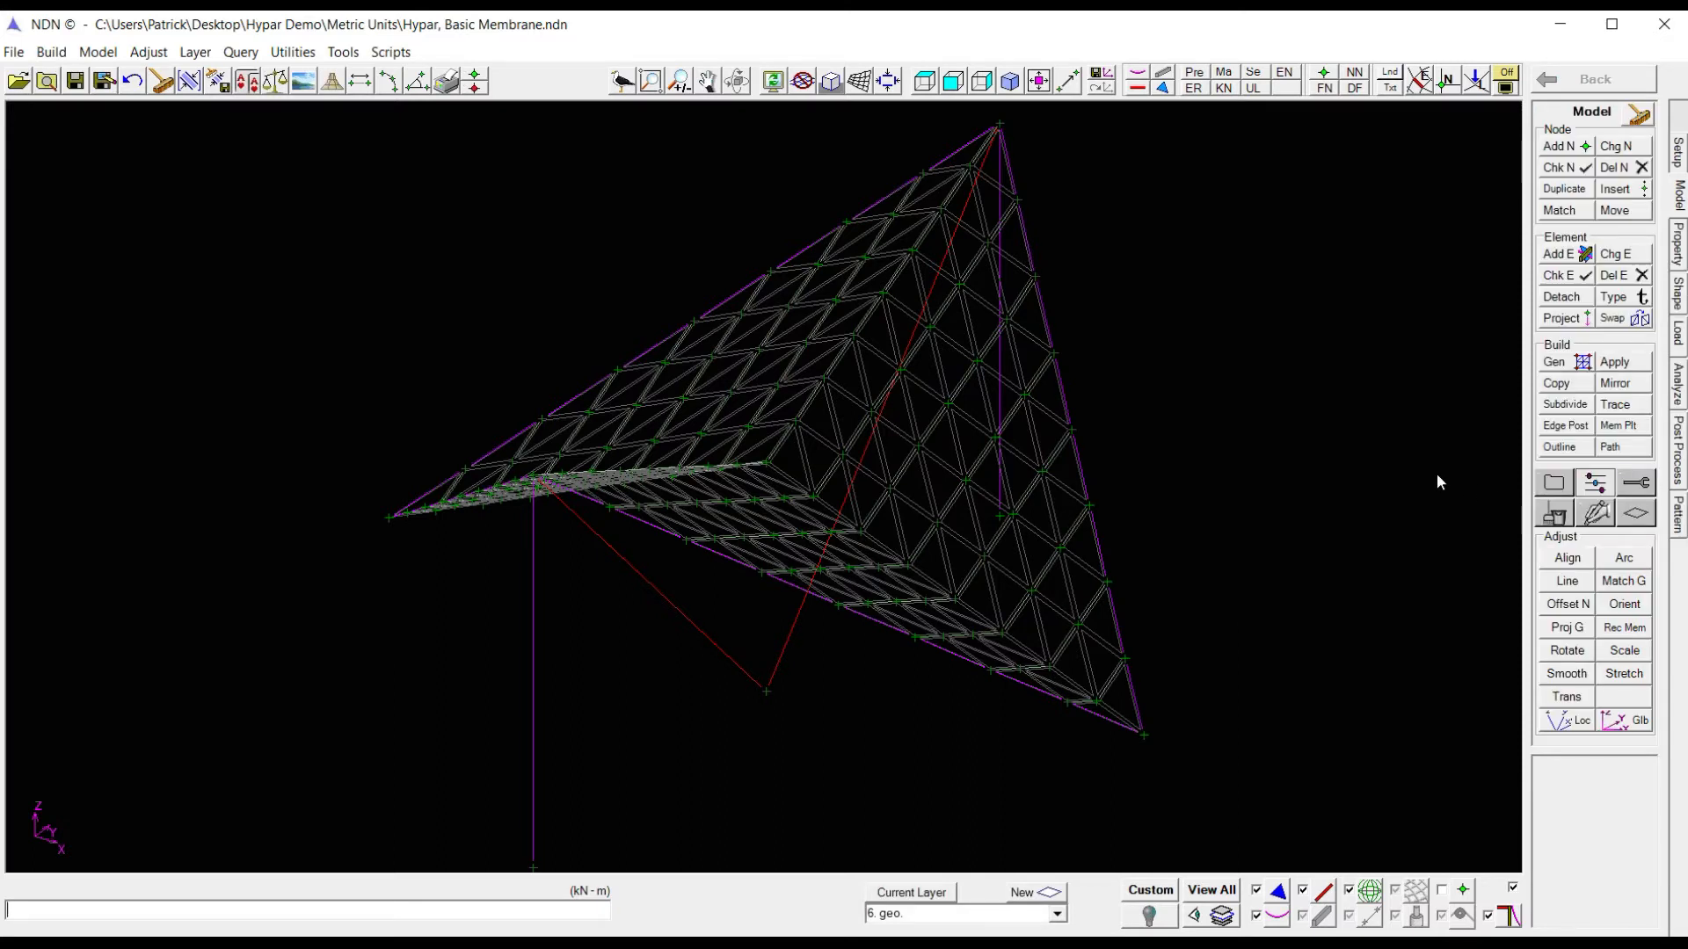